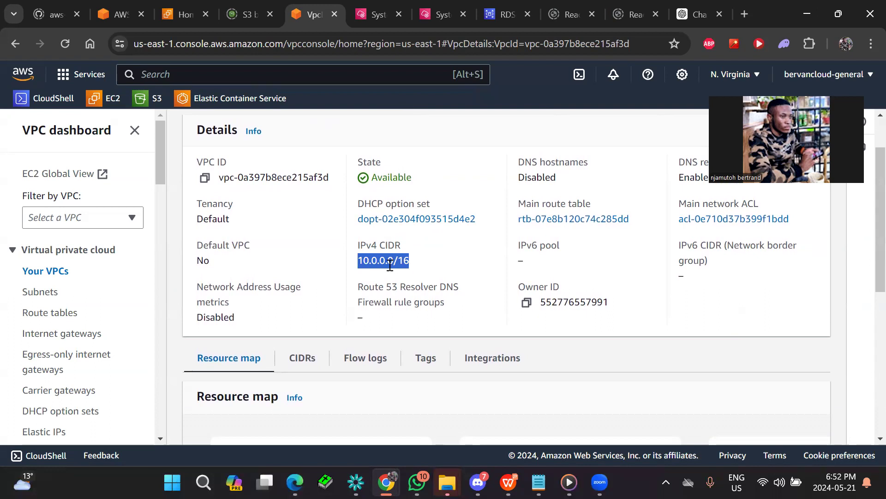
# Examine the IPv4 CIDR block in the threetierdemo VPC's details
pyautogui.click(436, 257)
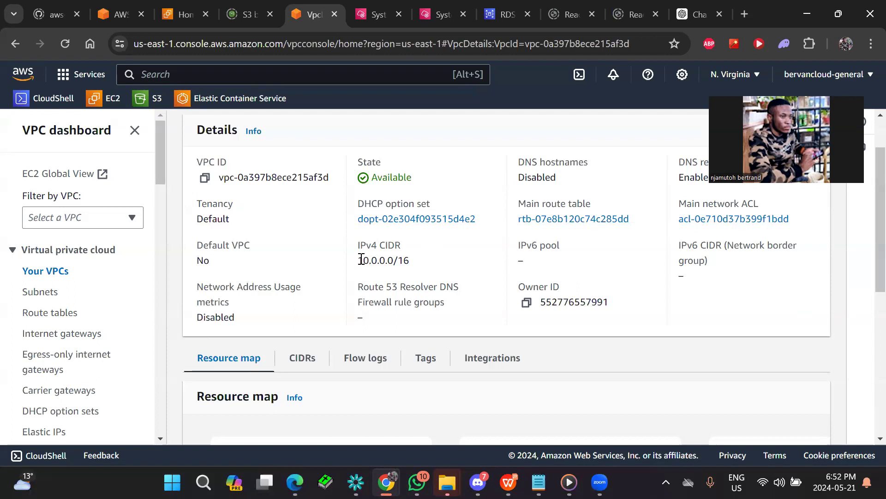
pyautogui.moveTo(362, 259); pyautogui.dragTo(376, 261)
pyautogui.moveTo(379, 261); pyautogui.dragTo(393, 265)
# List the subnets and clear the selection of private-sub-apptier-AZ2
pyautogui.click(53, 294)
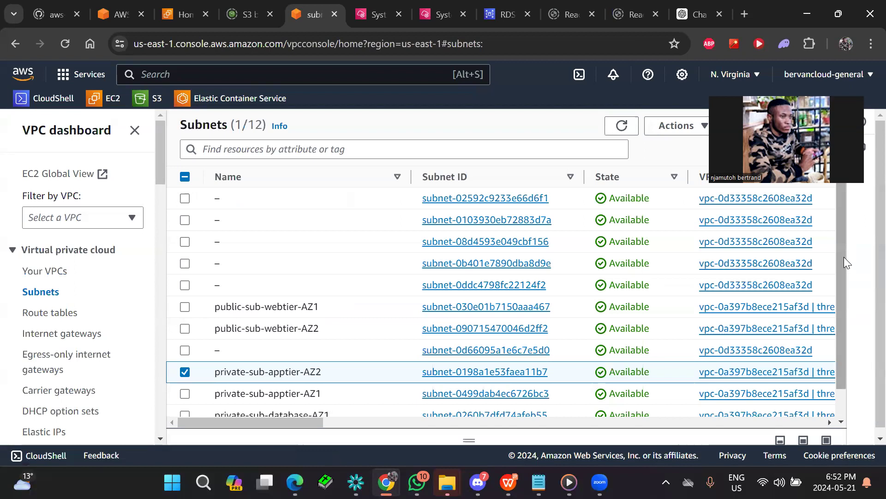
pyautogui.moveTo(844, 257); pyautogui.dragTo(844, 290)
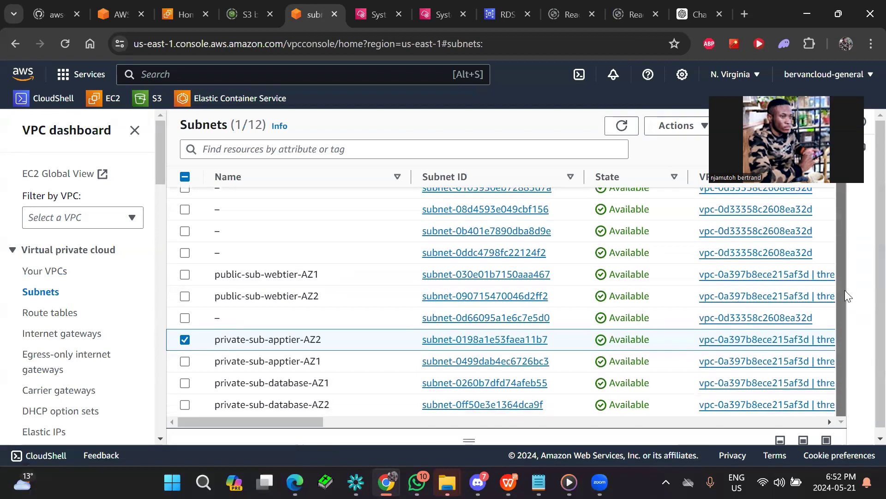
pyautogui.click(181, 341)
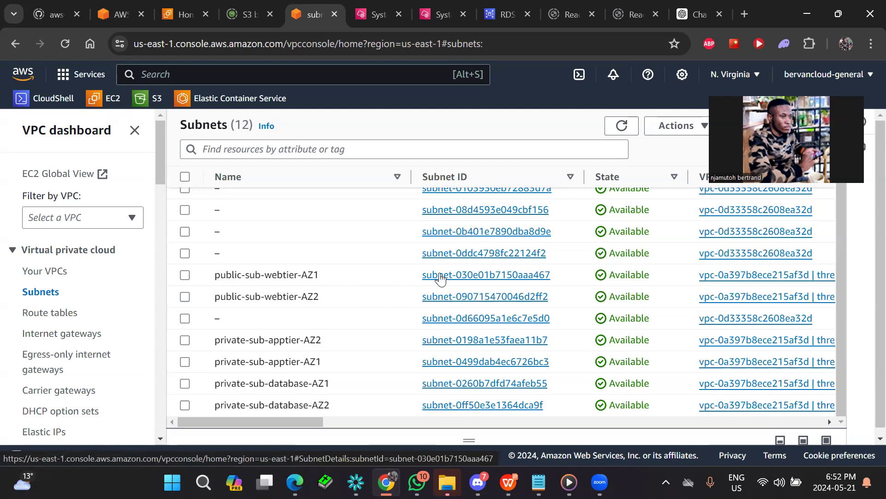
# View the route table entries of the public-sub-webtier-AZ1 subnet, and return to the subnet list
pyautogui.click(441, 275)
pyautogui.scroll(-1, 440, 272)
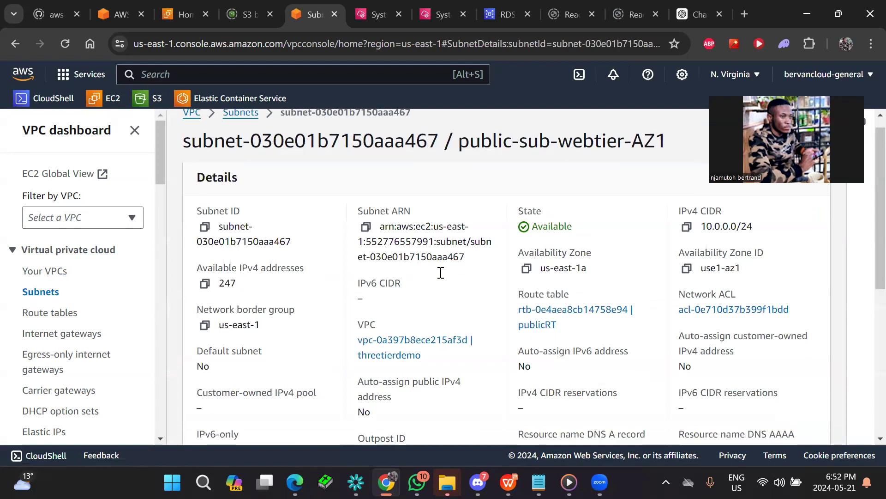
pyautogui.scroll(-6, 441, 272)
pyautogui.click(295, 278)
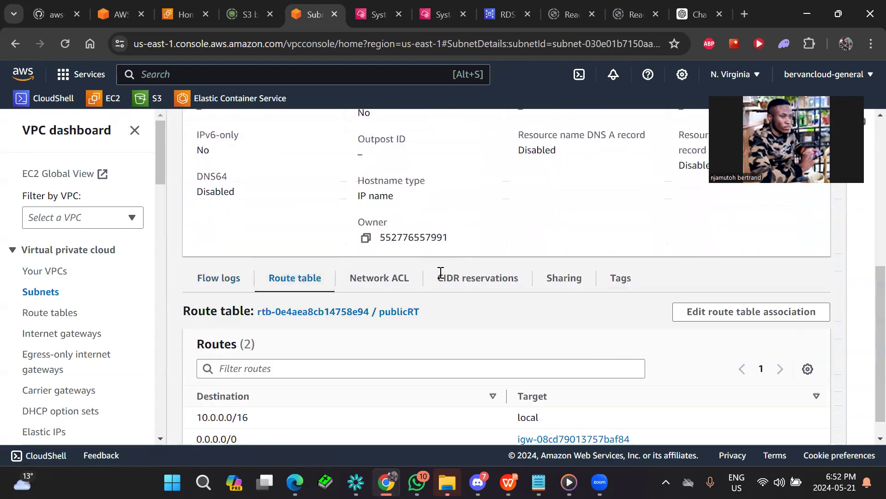
pyautogui.scroll(-1, 441, 273)
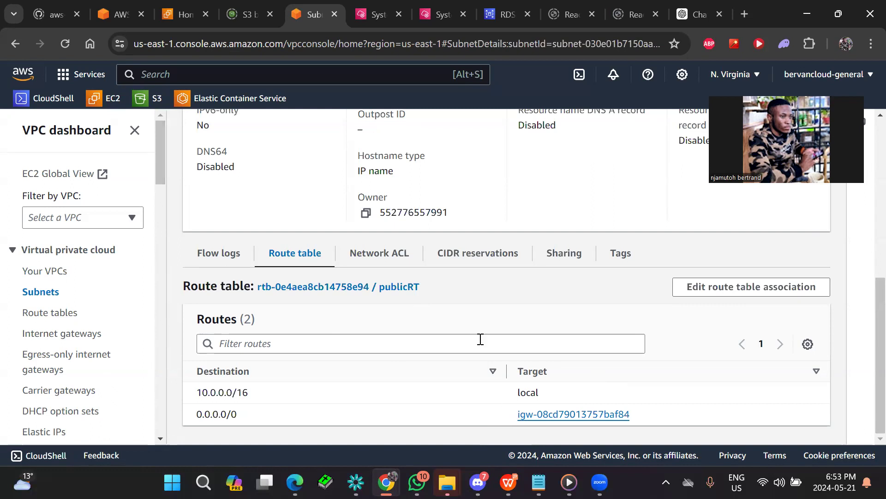
pyautogui.scroll(8, 481, 339)
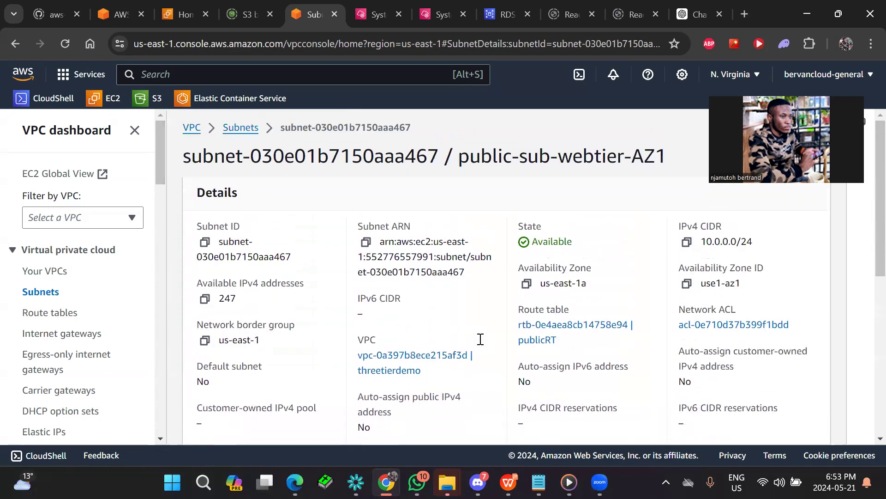
pyautogui.hotkey('alt', 'Left')
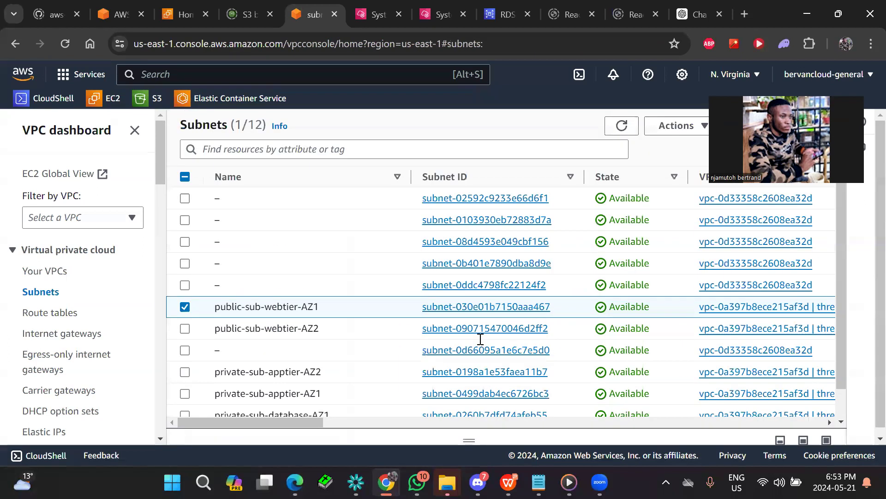
# View the route table entries of the private-sub-apptier-AZ1 subnet
pyautogui.scroll(-1, 481, 339)
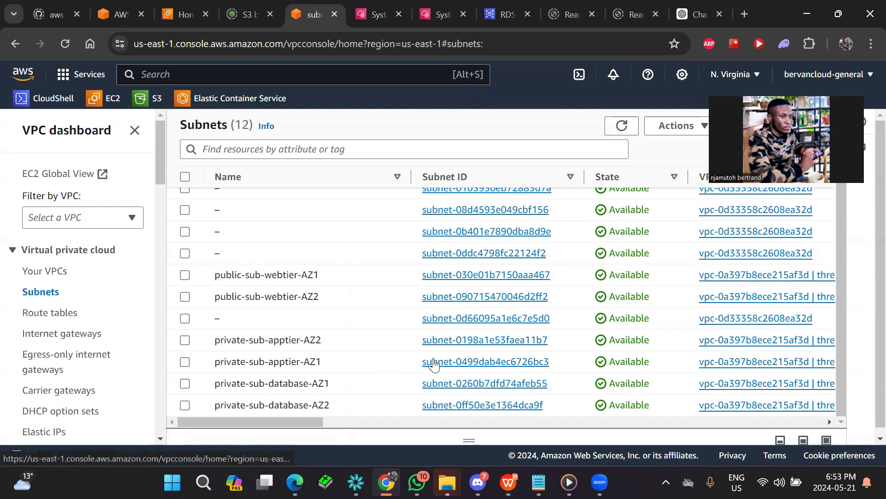
pyautogui.click(434, 362)
pyautogui.scroll(-5, 434, 364)
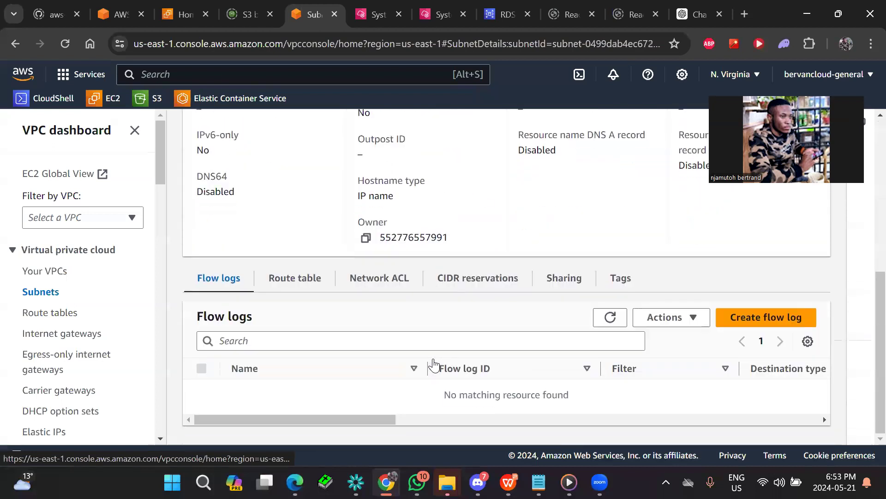
pyautogui.click(295, 278)
pyautogui.scroll(-1, 432, 359)
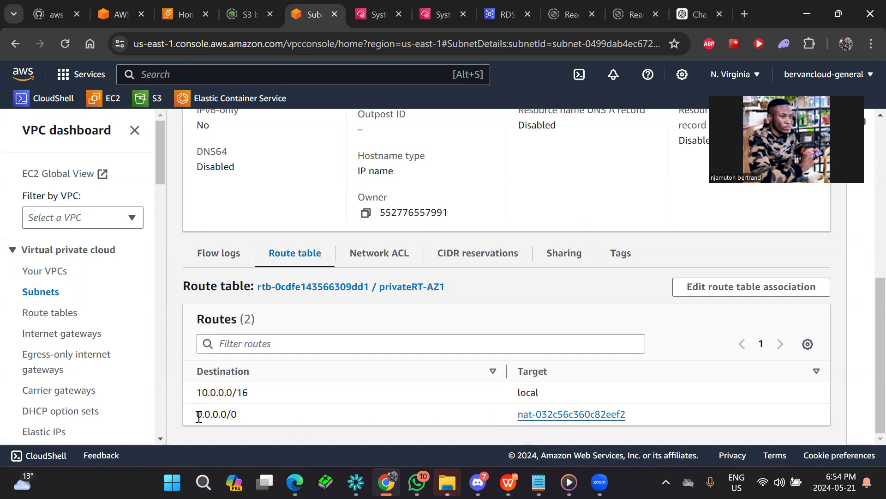
# List the VPC route tables and inspect the details and routes of publicRT
pyautogui.click(71, 321)
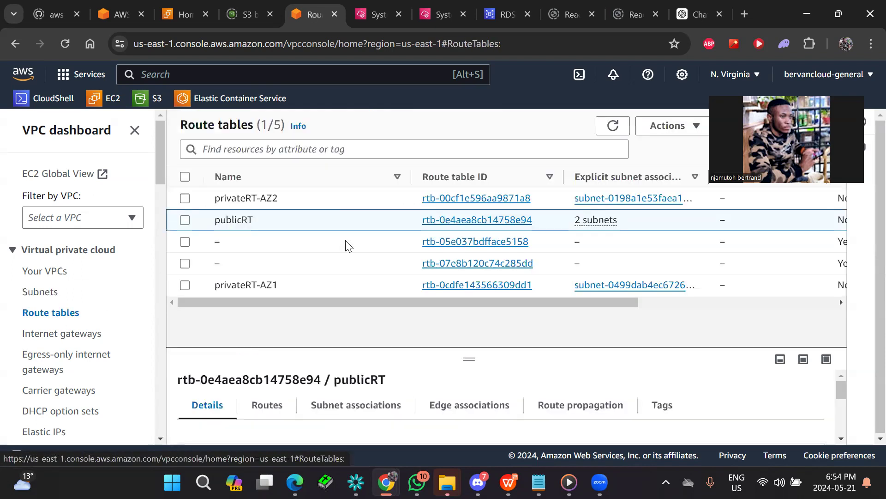
pyautogui.click(186, 223)
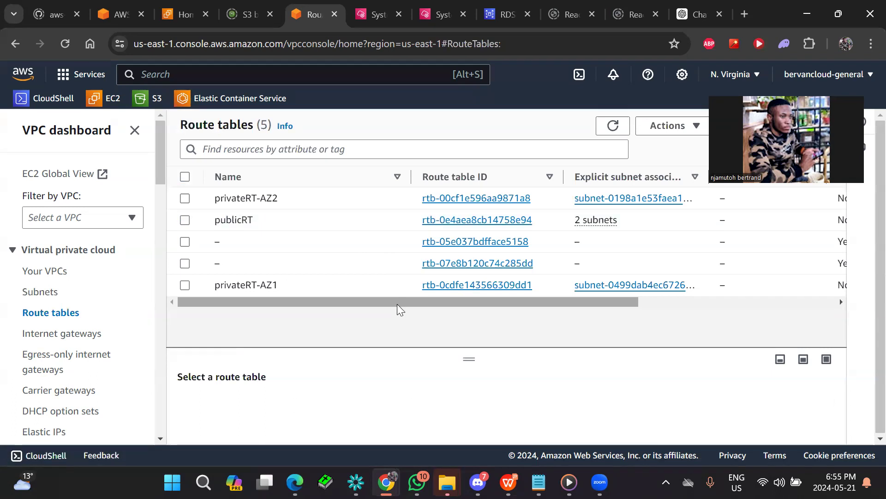
pyautogui.click(444, 226)
pyautogui.scroll(-2, 445, 228)
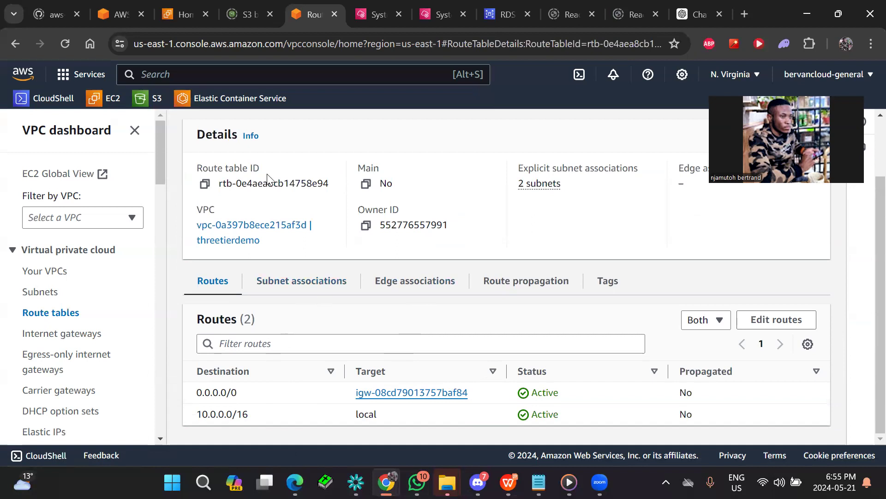
pyautogui.scroll(2, 267, 174)
# Return to the route table list and inspect the routes of privateRT-AZ1
pyautogui.click(251, 127)
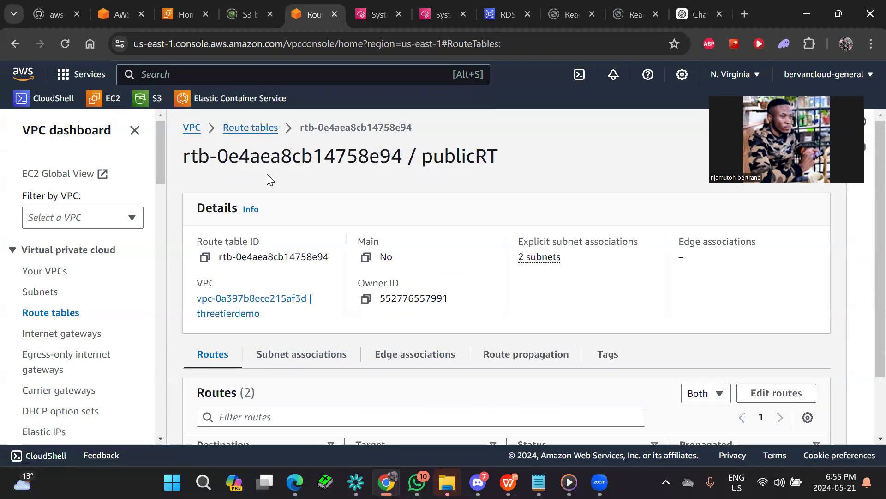
pyautogui.click(477, 285)
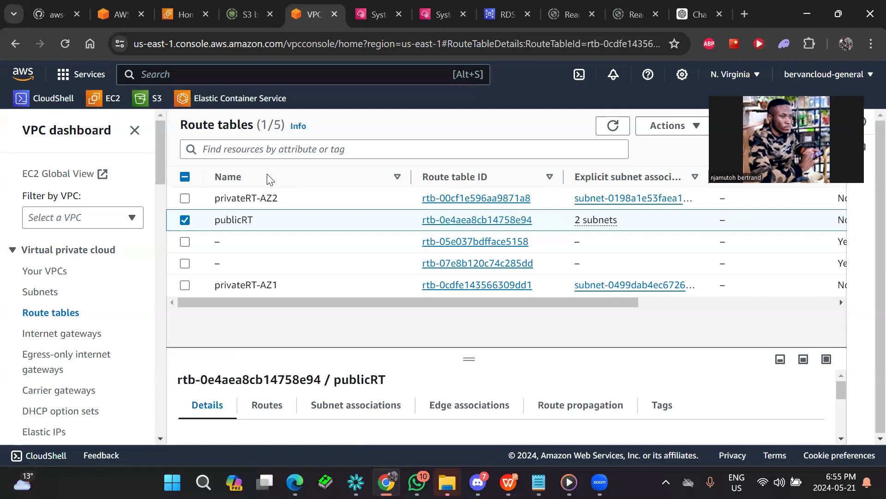
pyautogui.scroll(-2, 267, 173)
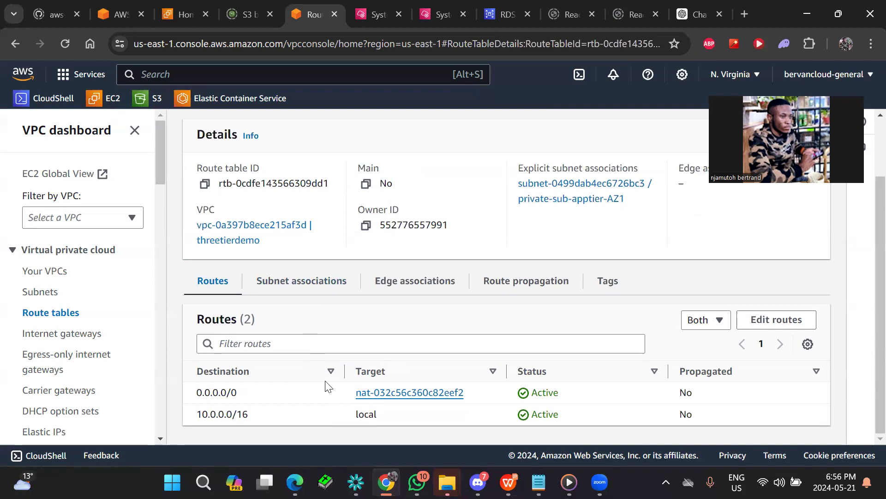
# List the VPC security groups and review the names of all groups for the web, app and database tiers
pyautogui.moveTo(158, 177); pyautogui.dragTo(164, 222)
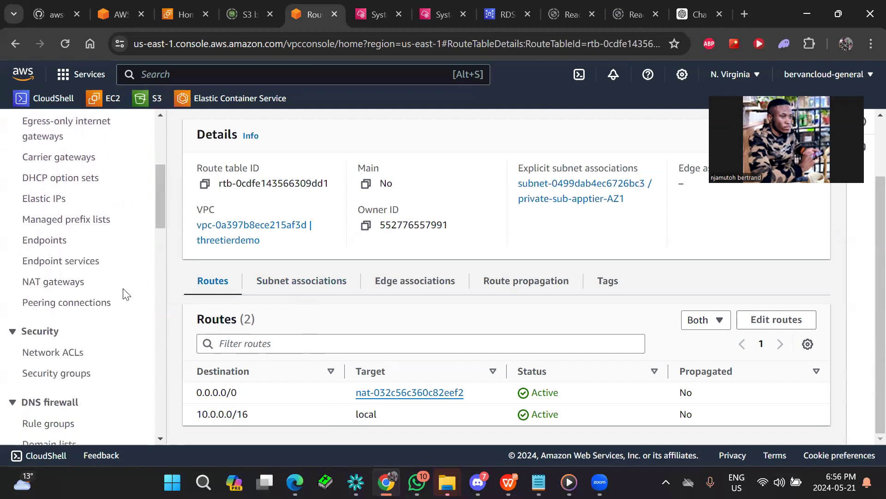
pyautogui.click(83, 373)
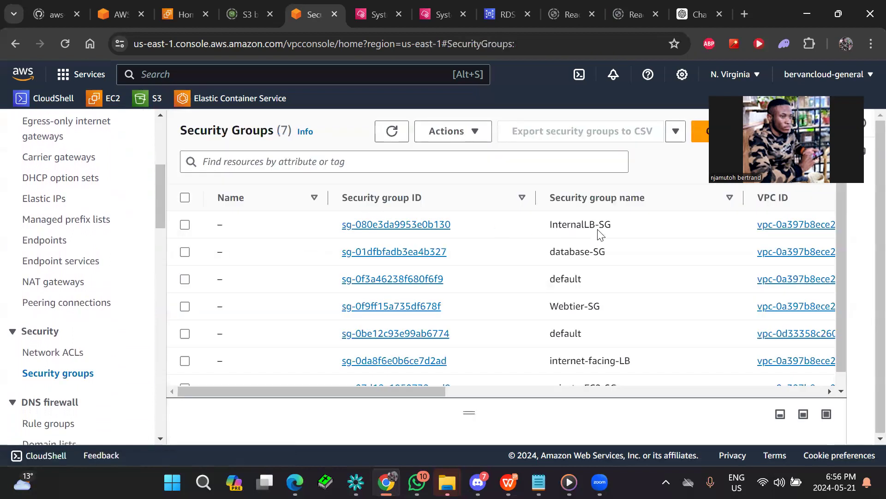
pyautogui.scroll(-1, 619, 230)
pyautogui.scroll(-1, 620, 230)
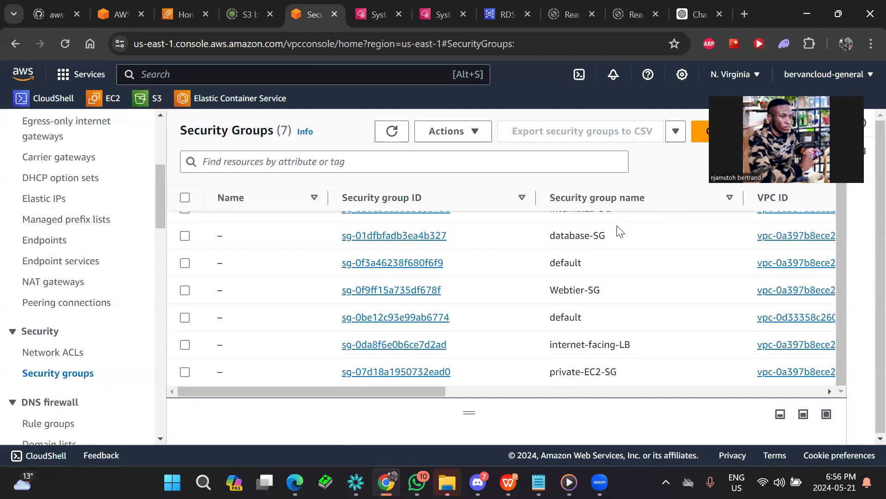
pyautogui.scroll(1, 619, 231)
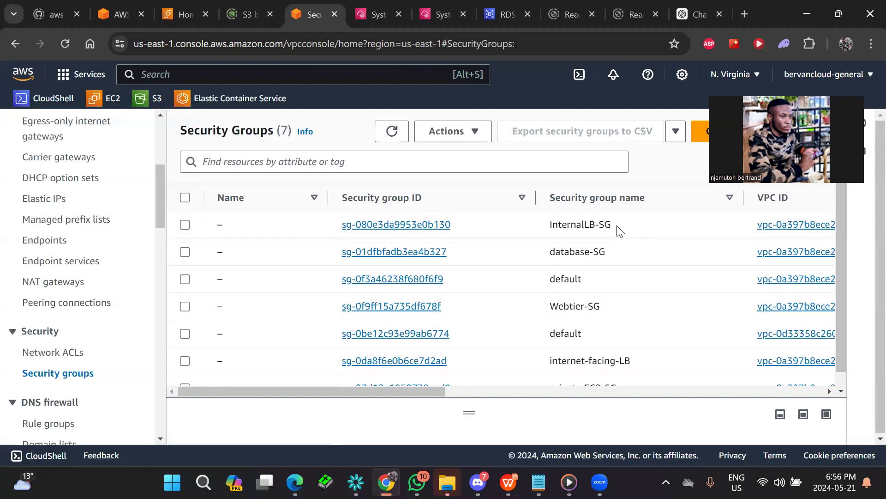
pyautogui.scroll(-1, 620, 231)
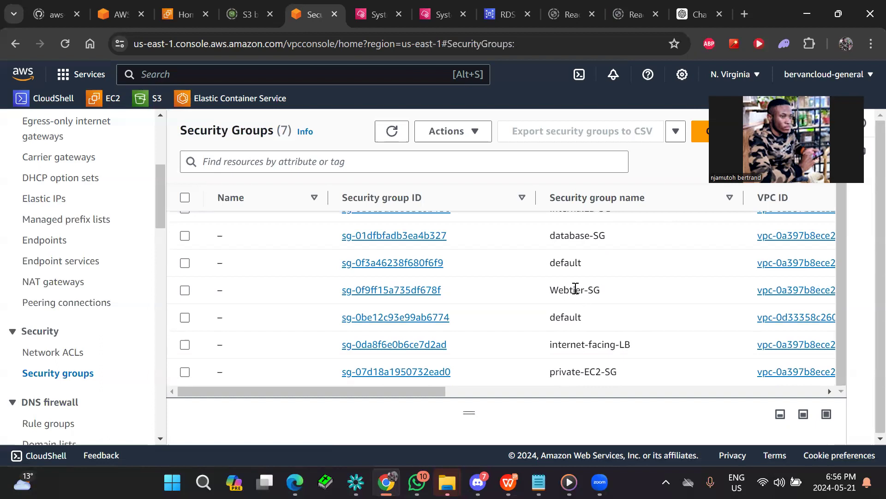
pyautogui.scroll(1, 576, 289)
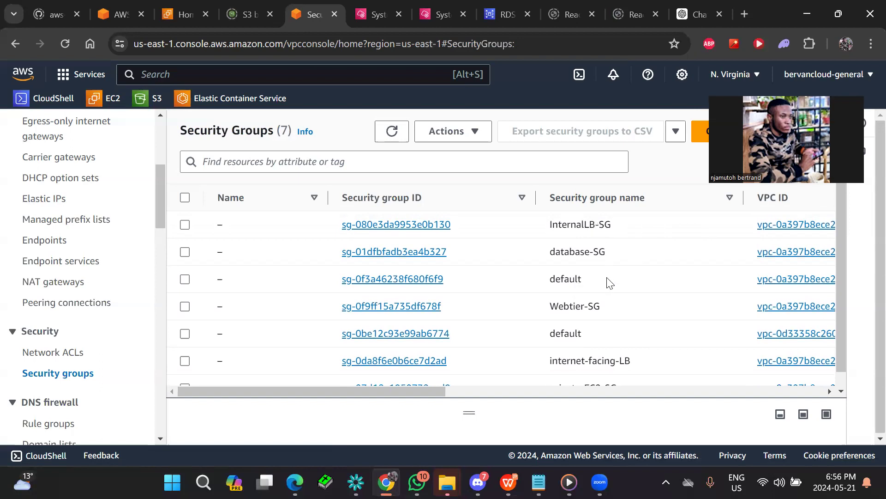
pyautogui.scroll(-1, 610, 283)
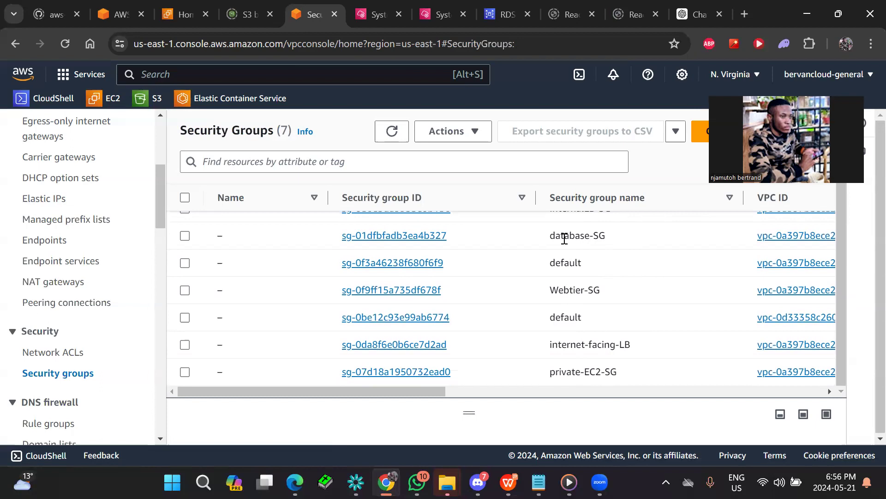
pyautogui.scroll(1, 564, 239)
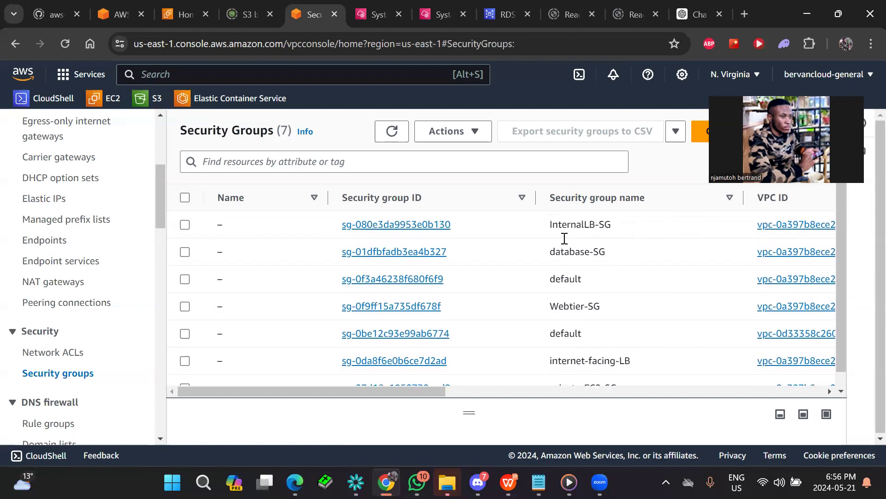
# Inspect the inbound rules of the Webtier-SG security group, including the protocol, port range and source of each rule
pyautogui.click(391, 306)
pyautogui.scroll(-2, 564, 238)
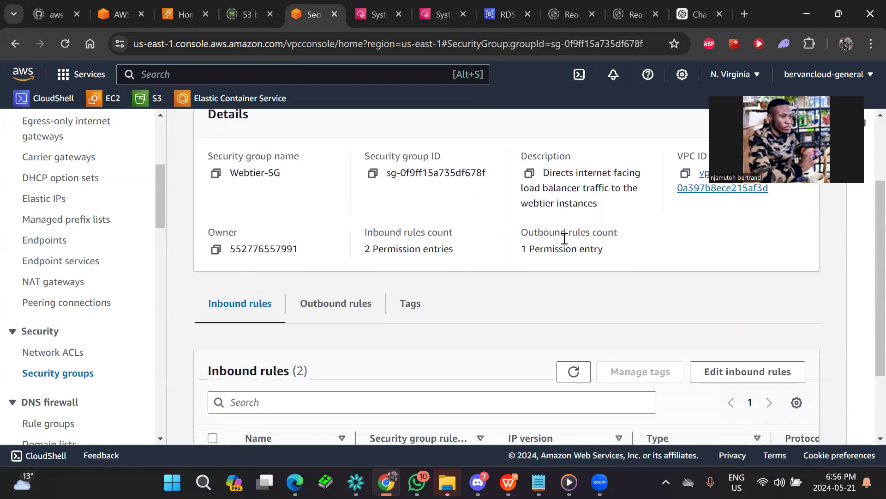
pyautogui.scroll(-2, 564, 239)
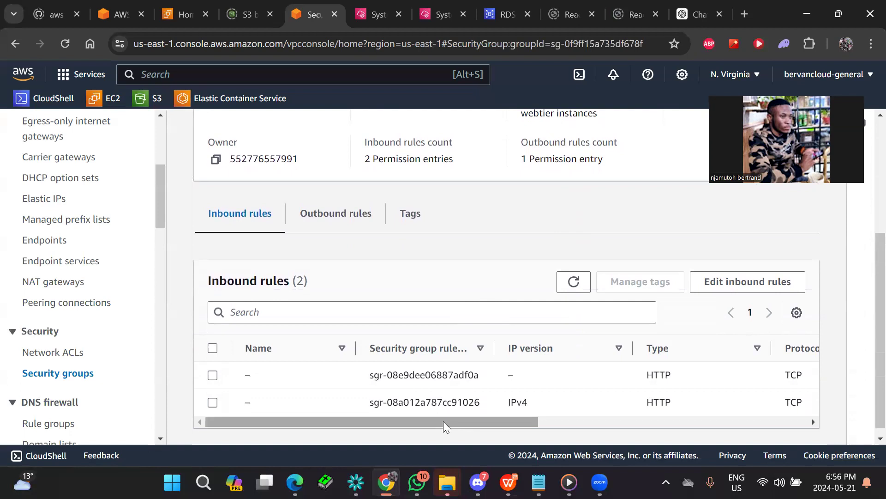
pyautogui.moveTo(443, 421); pyautogui.dragTo(547, 422)
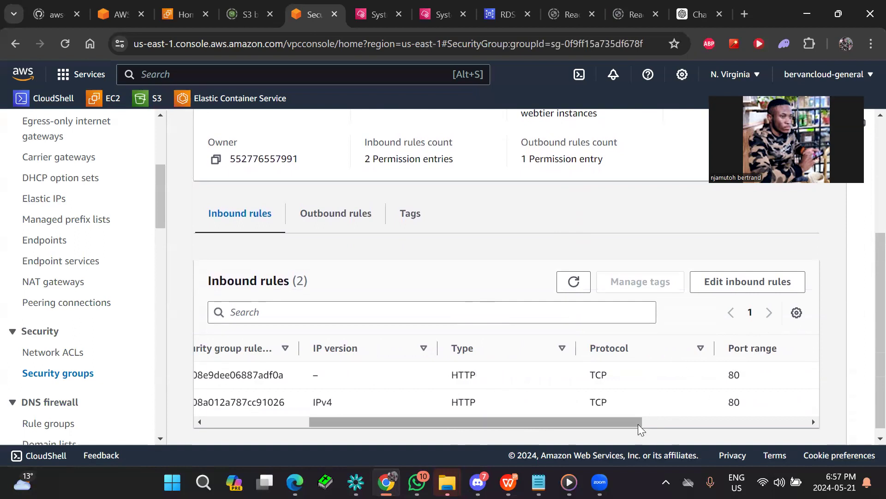
pyautogui.moveTo(634, 424); pyautogui.dragTo(786, 437)
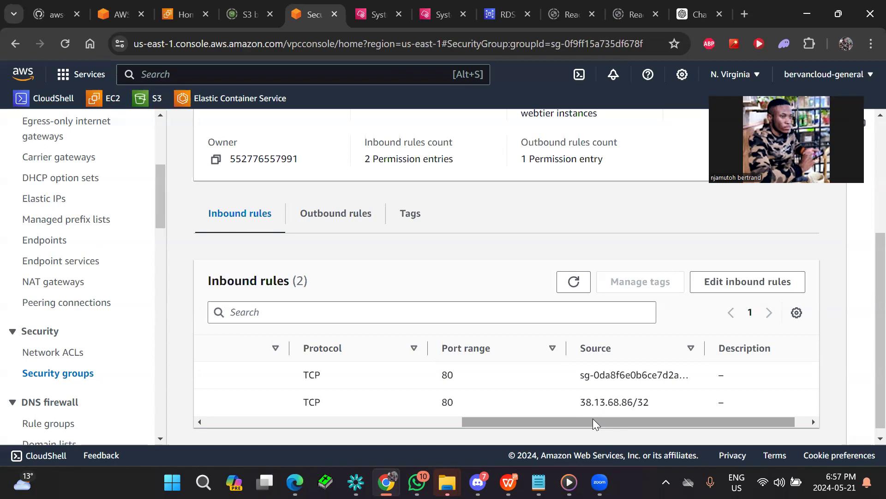
pyautogui.moveTo(582, 402); pyautogui.dragTo(649, 403)
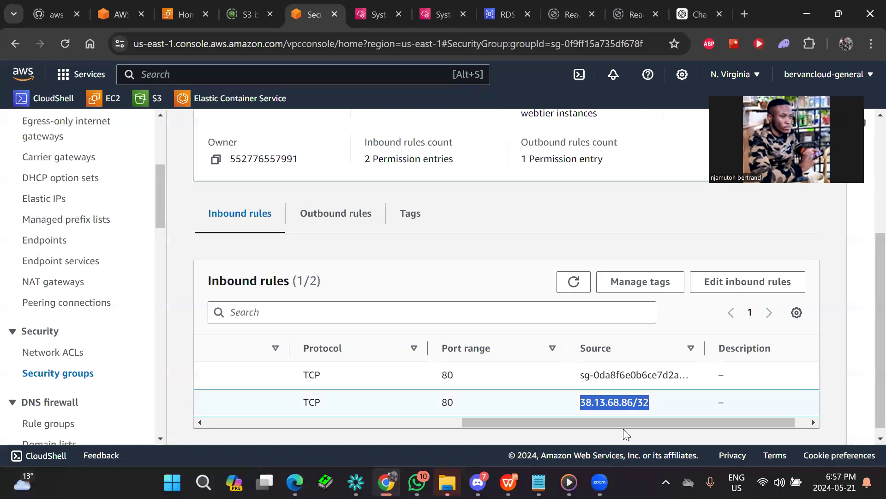
pyautogui.rightClick(452, 433)
pyautogui.click(452, 433)
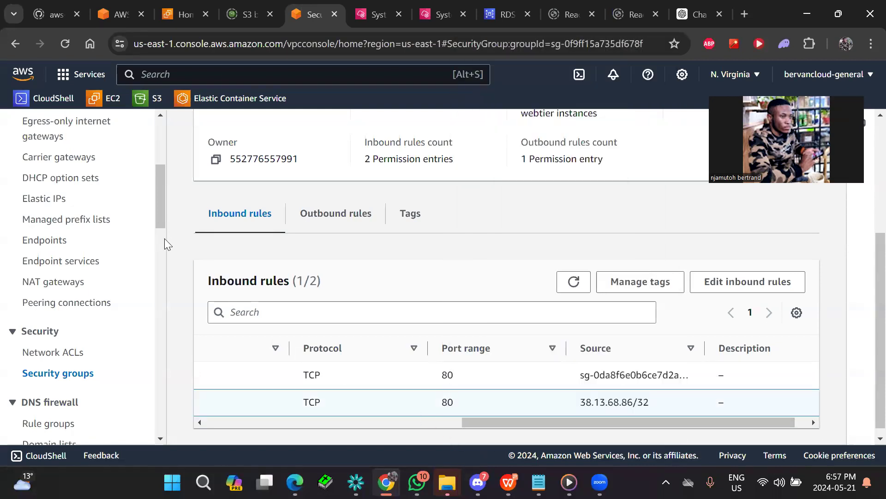
# Return to the security group list and open the details and inbound rules of InternalLB-SG
pyautogui.scroll(4, 343, 236)
pyautogui.click(269, 130)
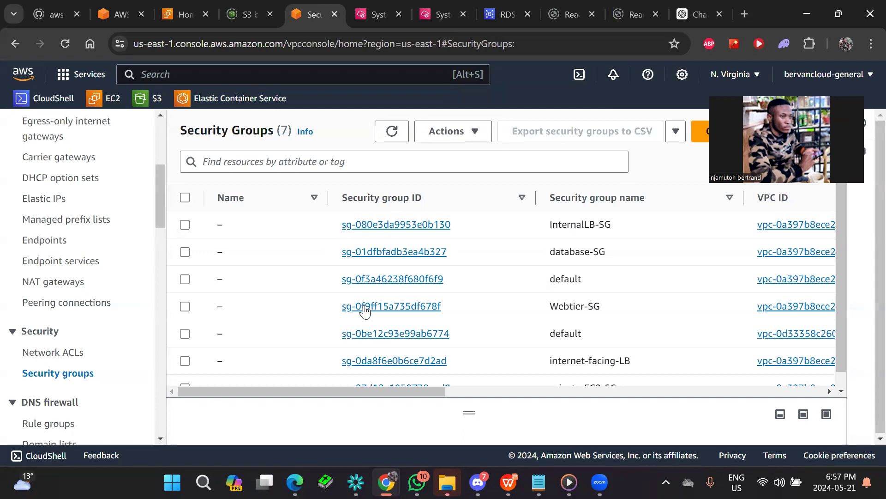
pyautogui.click(371, 225)
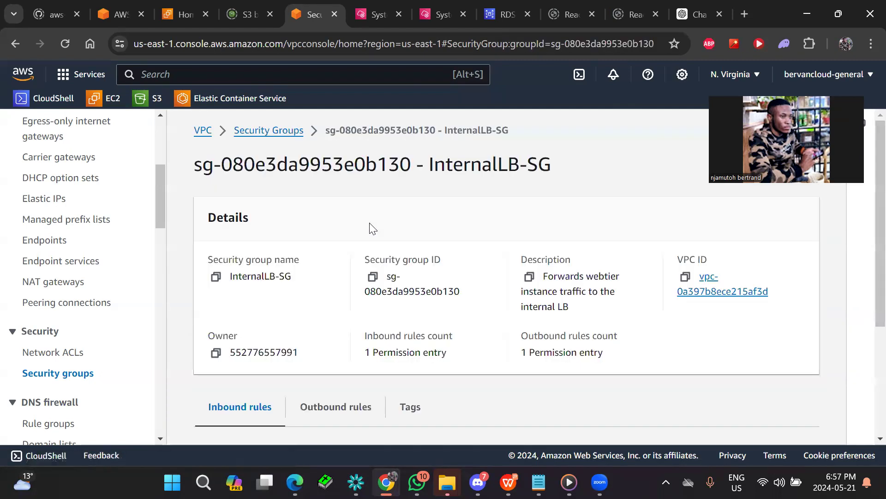
pyautogui.scroll(-4, 370, 224)
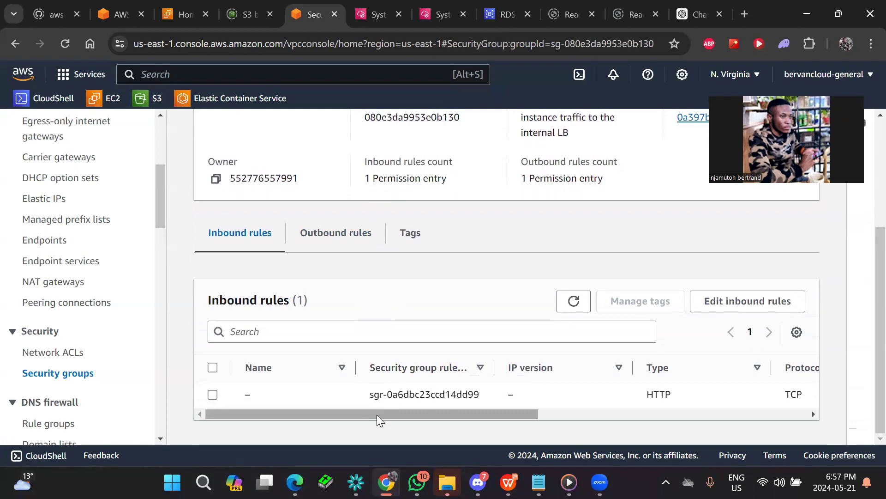
# Examine the type, protocol, port range and source of the InternalLB-SG inbound rule
pyautogui.hotkey('alt', 'Left')
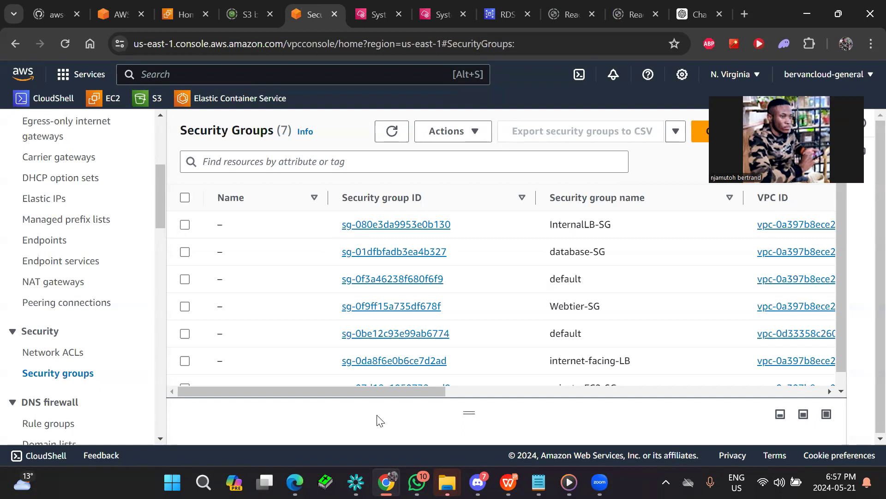
pyautogui.hotkey('alt', 'Right')
pyautogui.scroll(-4, 377, 418)
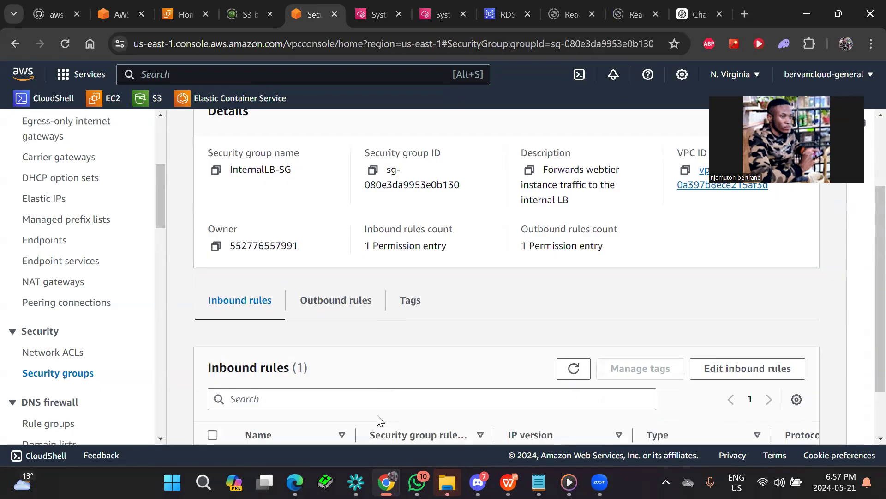
pyautogui.hscroll(2, 377, 415)
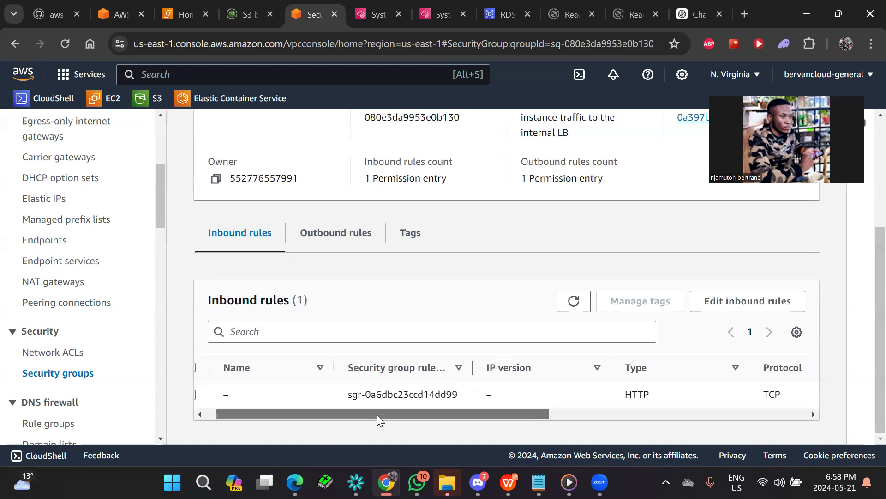
pyautogui.hscroll(-2, 378, 415)
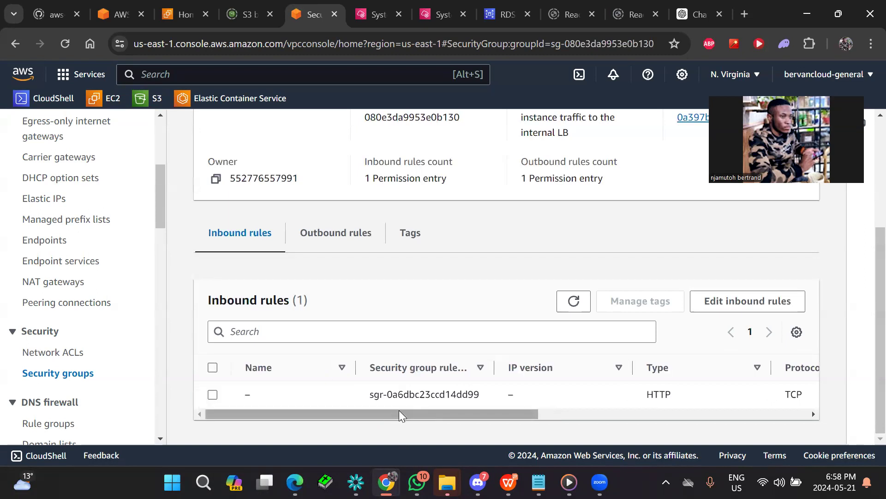
pyautogui.rightClick(517, 441)
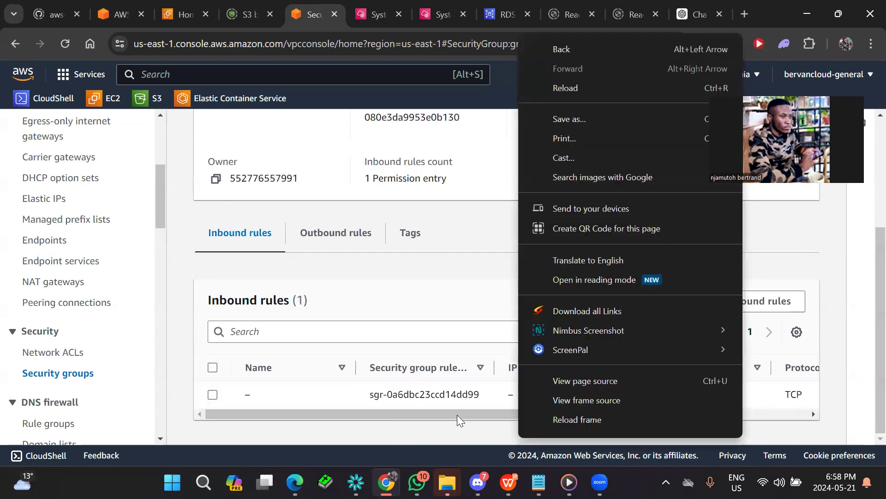
pyautogui.click(459, 417)
pyautogui.moveTo(460, 415); pyautogui.dragTo(683, 411)
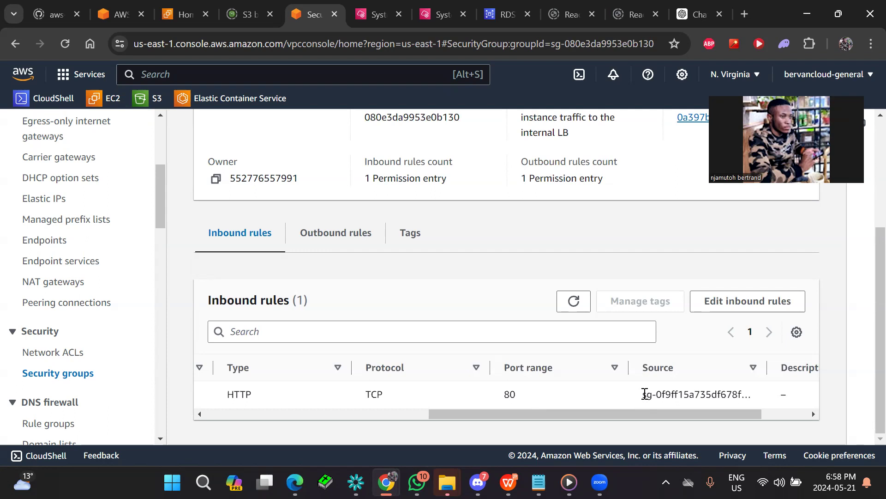
pyautogui.hscroll(-8, 645, 394)
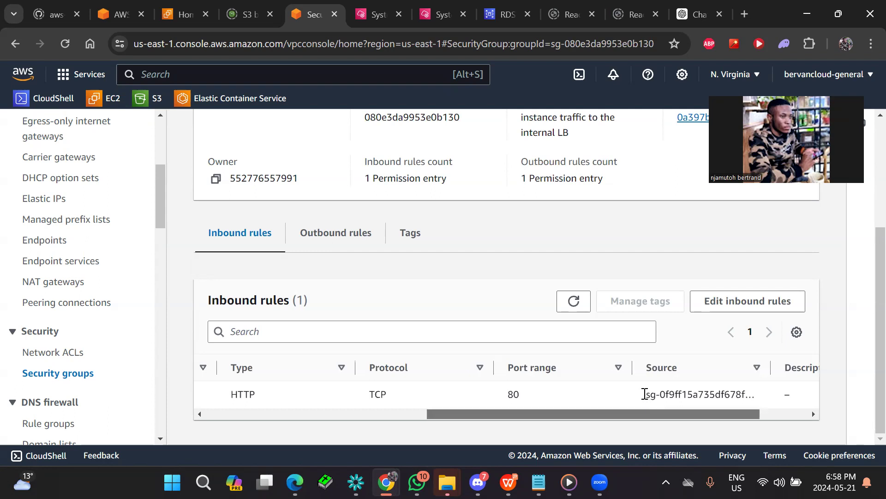
pyautogui.scroll(4, 645, 394)
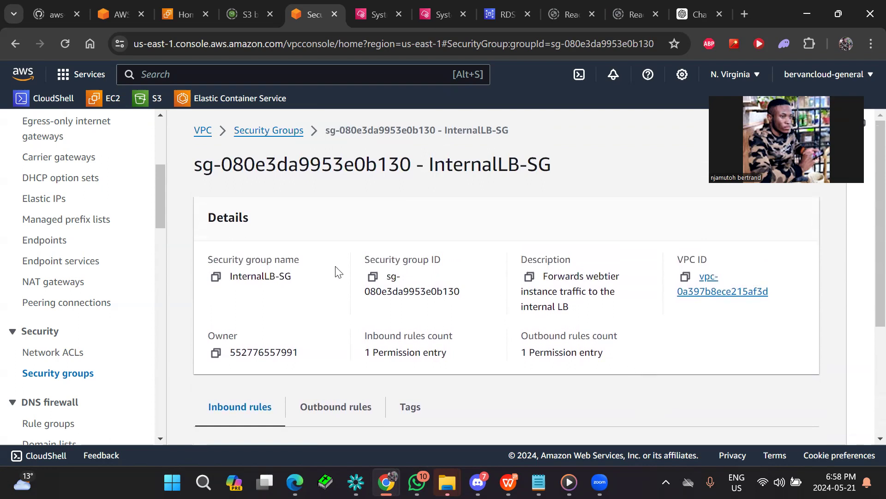
# List the EC2 instances in all states by removing the running-state filter
pyautogui.click(110, 103)
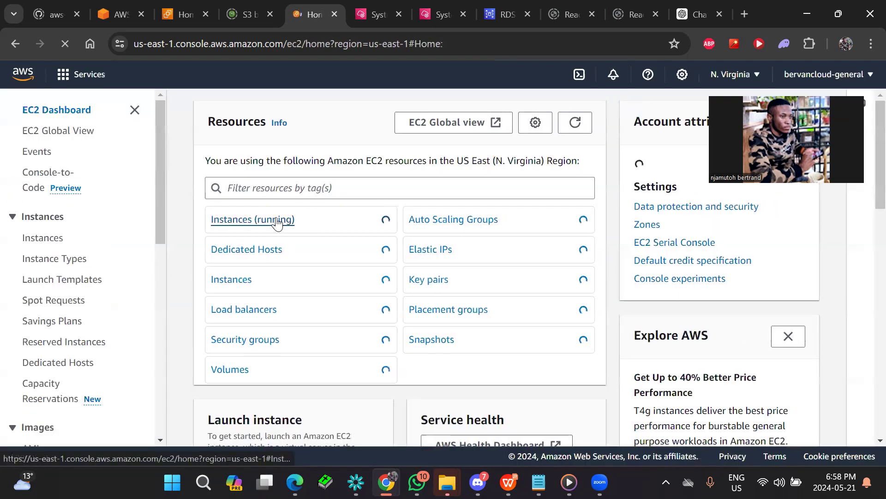
pyautogui.click(277, 221)
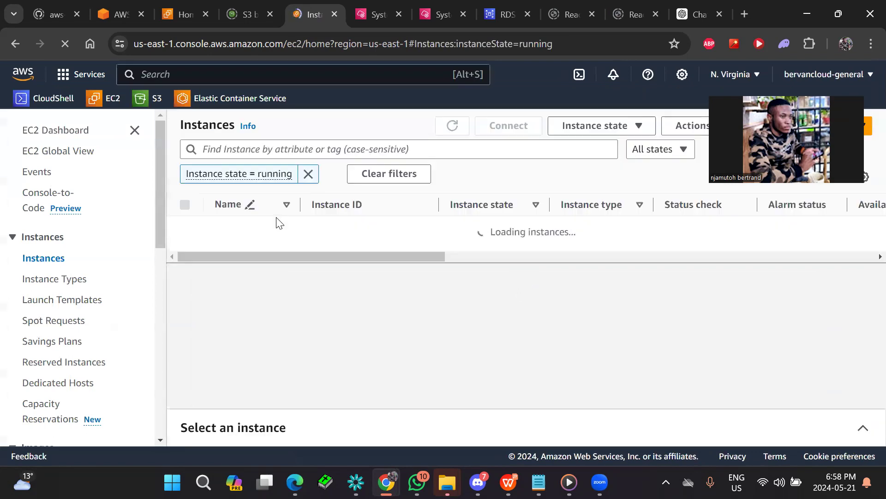
pyautogui.click(308, 174)
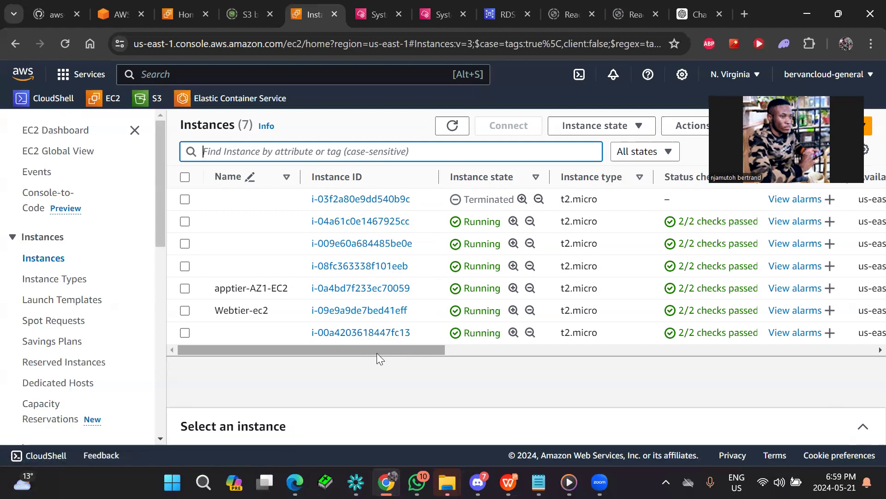
# Open the instance summary of Webtier-ec2 and copy its public IPv4 address
pyautogui.click(352, 310)
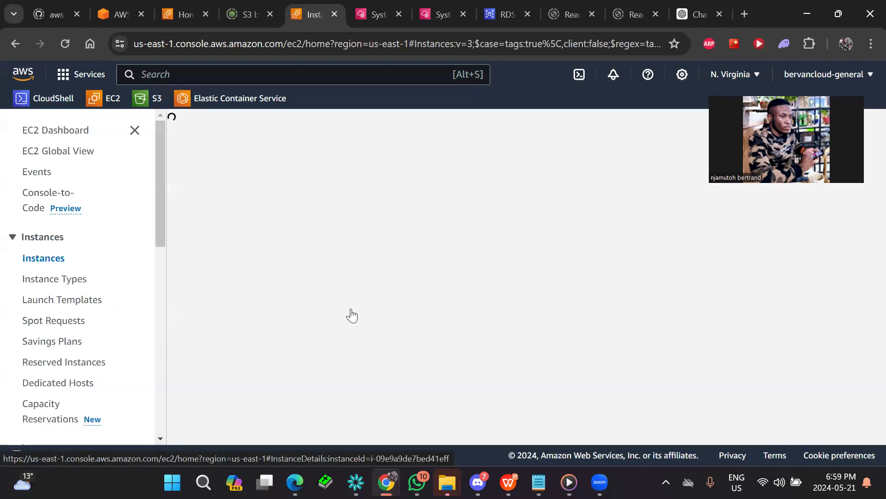
pyautogui.scroll(-1, 353, 313)
pyautogui.scroll(1, 352, 314)
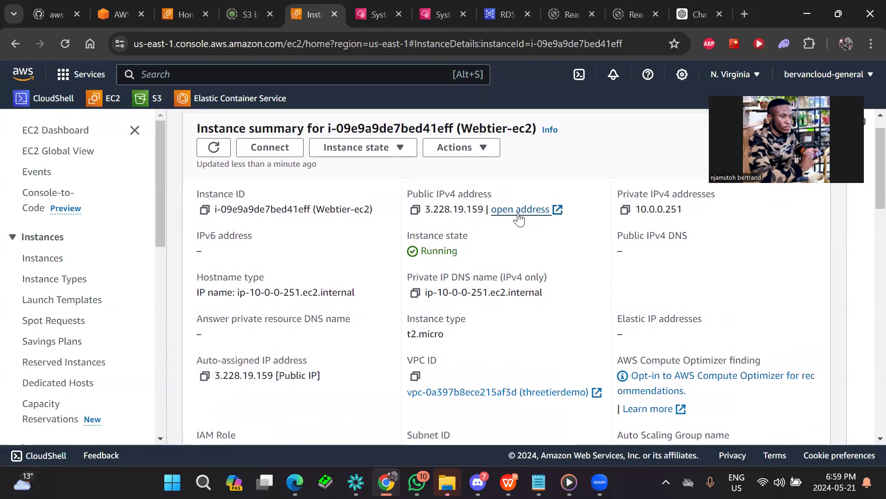
pyautogui.click(414, 210)
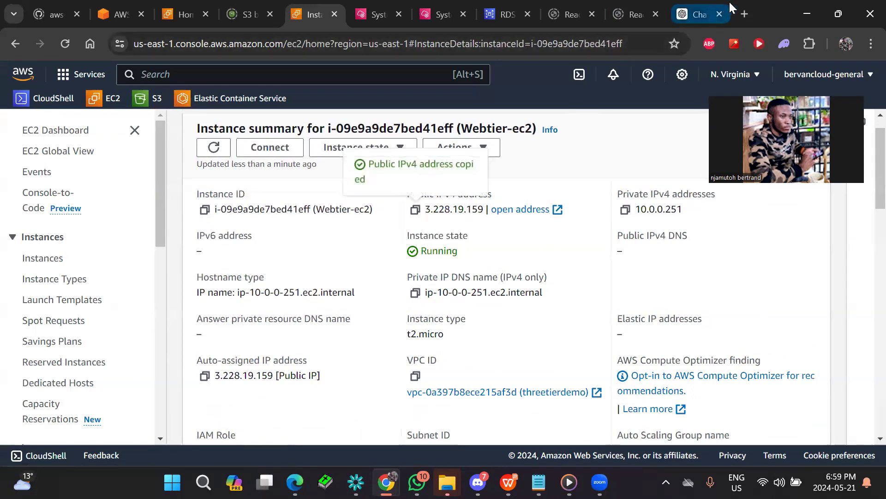
# Load the copied web tier address in a new browser tab to view the three-tier web app
pyautogui.click(744, 15)
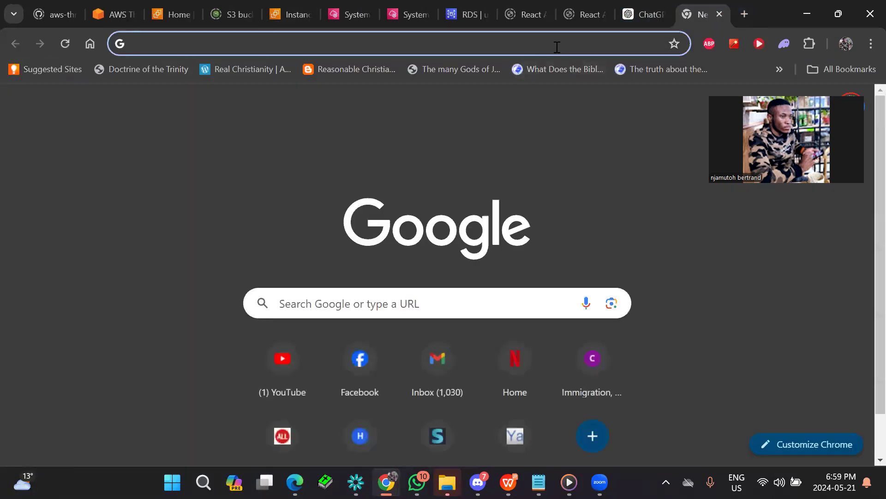
pyautogui.click(557, 47)
pyautogui.hotkey('ctrl', 'v')
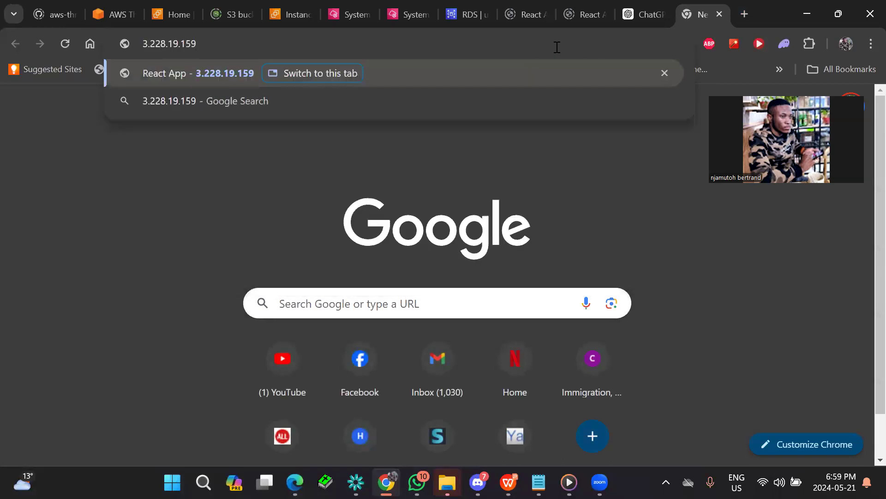
pyautogui.press('Return')
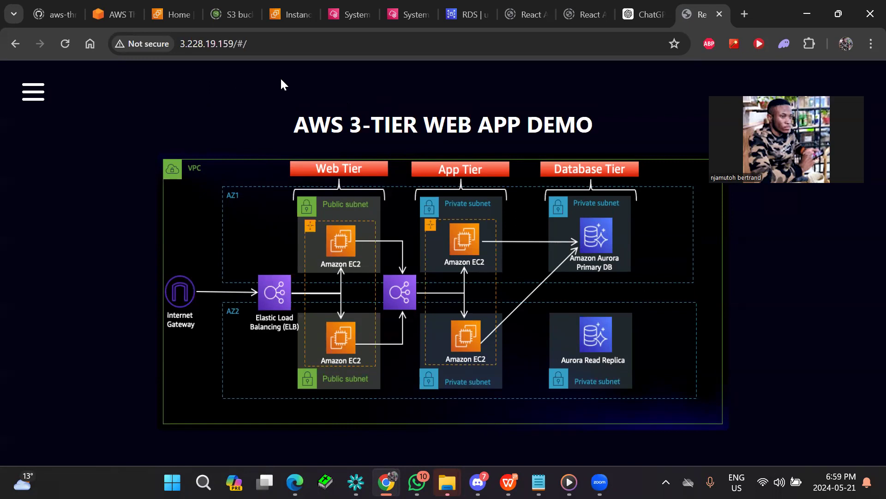
# Go back to the Webtier-ec2 instance summary and return to the list of all EC2 instances
pyautogui.click(284, 16)
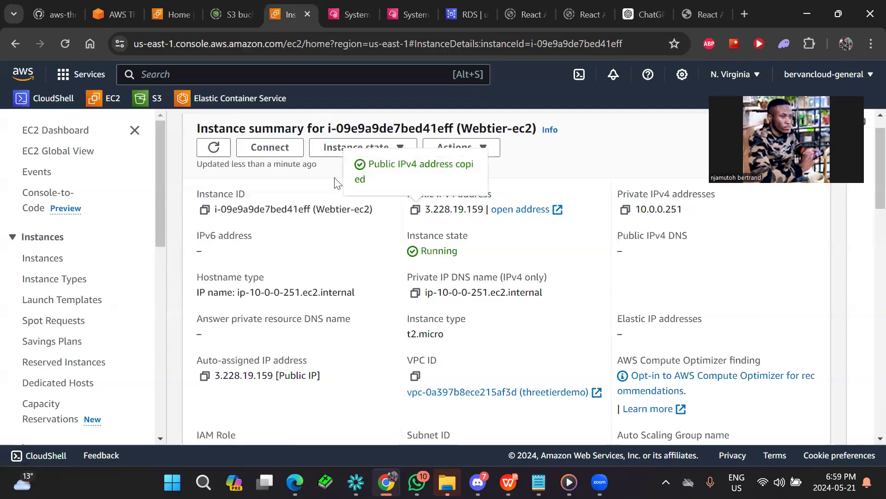
pyautogui.scroll(-1, 342, 289)
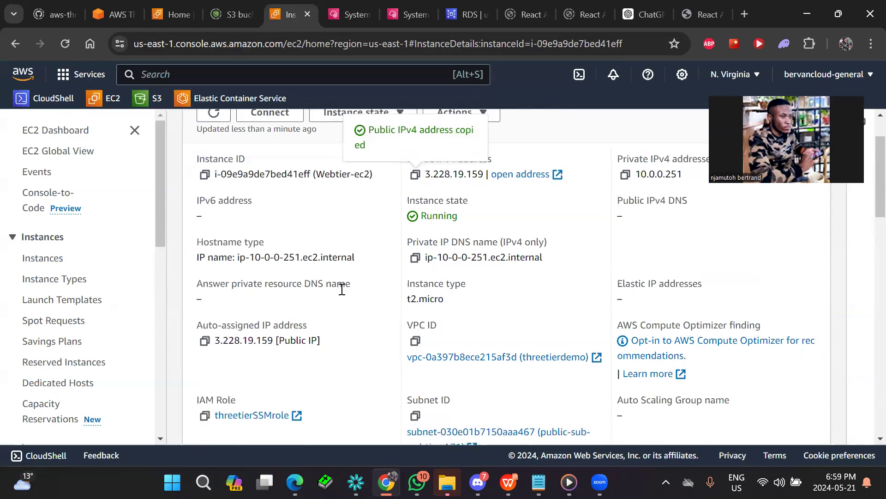
pyautogui.scroll(2, 342, 288)
pyautogui.click(242, 128)
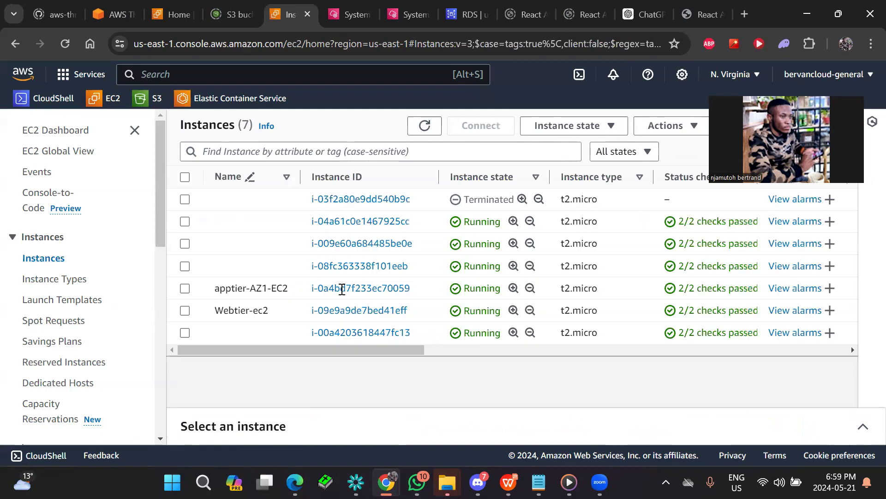
pyautogui.hotkey('alt', 'Left')
pyautogui.hotkey('alt', 'Left')
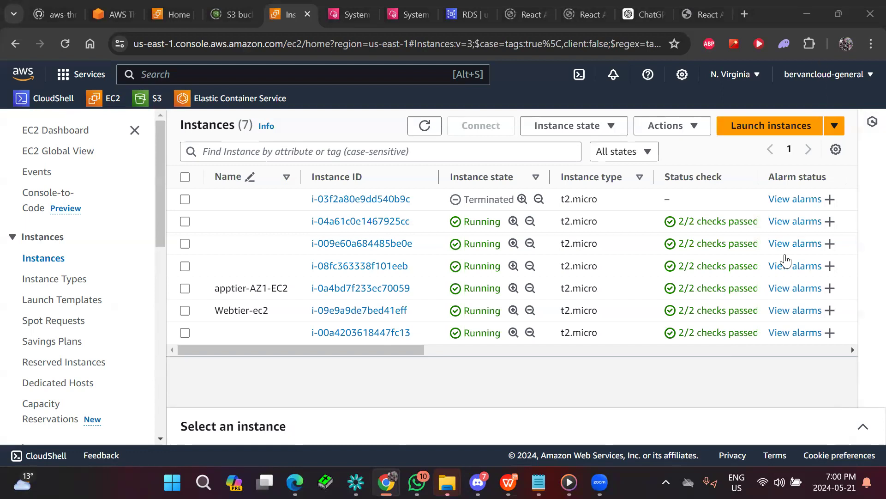
# Begin launching a new EC2 instance and choose Amazon Linux 2 AMI (HVM) - Kernel 5.10, SSD Volume Type as its image
pyautogui.click(765, 124)
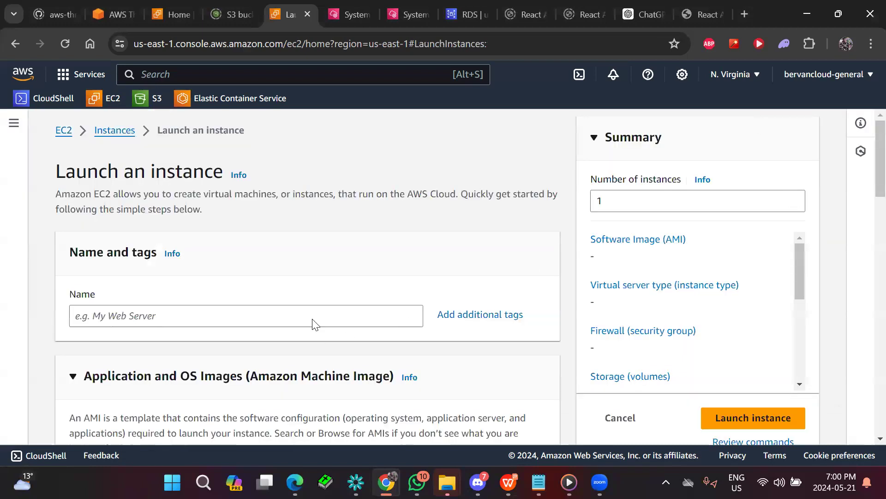
pyautogui.scroll(-6, 309, 314)
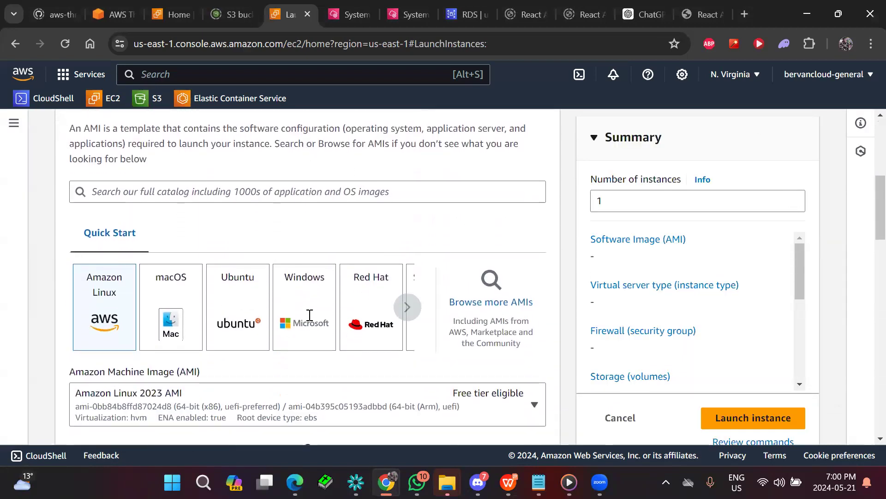
pyautogui.scroll(-3, 309, 315)
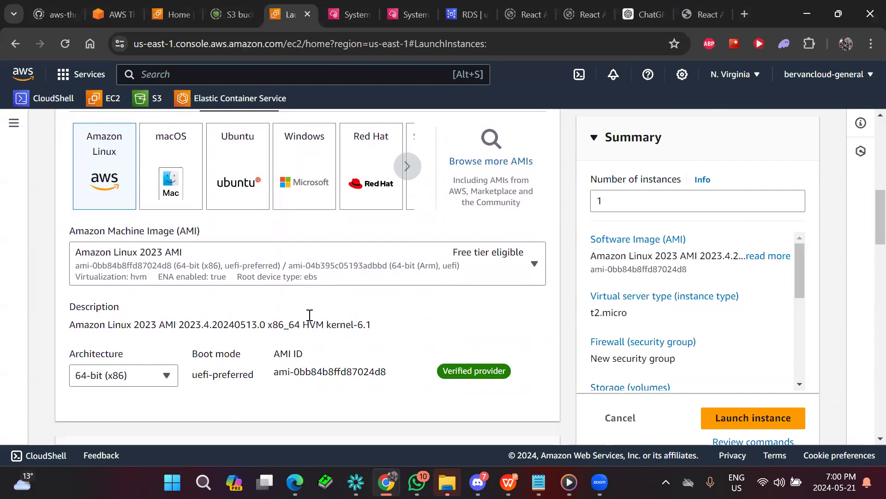
pyautogui.scroll(-1, 309, 315)
pyautogui.press('Return')
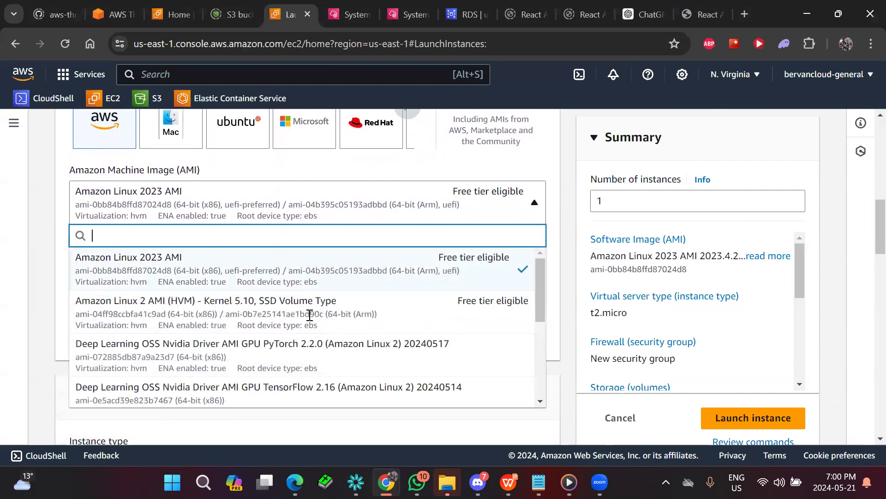
pyautogui.click(309, 315)
# Edit the new instance's network settings and place it in the threetierdemo VPC
pyautogui.scroll(-5, 309, 315)
pyautogui.scroll(2, 309, 315)
pyautogui.scroll(-4, 310, 314)
pyautogui.scroll(-2, 309, 315)
pyautogui.scroll(3, 309, 315)
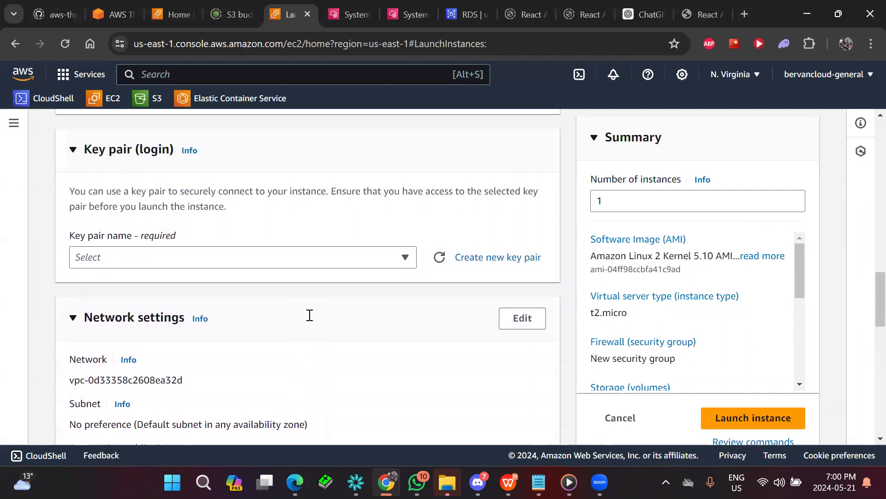
pyautogui.scroll(-3, 309, 314)
pyautogui.click(522, 184)
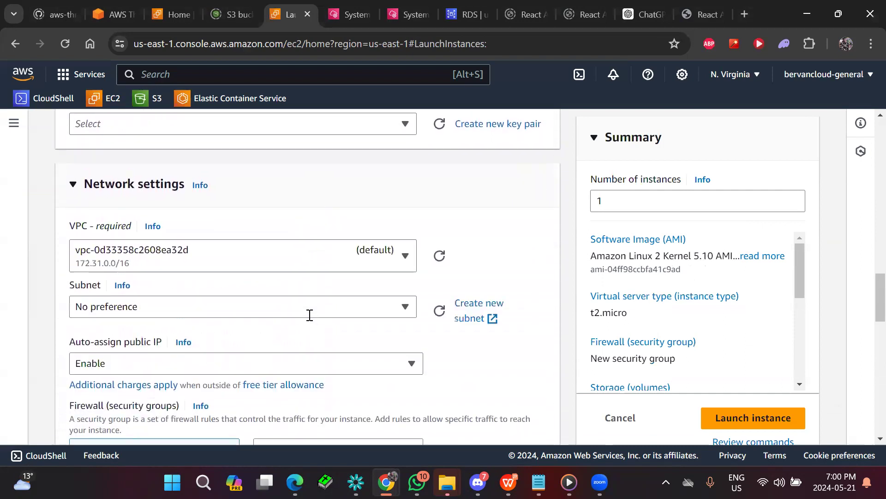
pyautogui.click(243, 256)
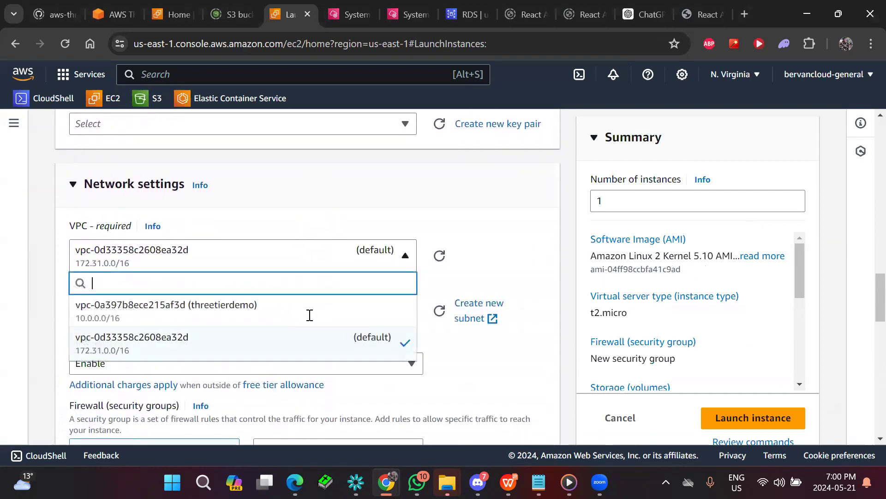
pyautogui.click(310, 315)
# Enable automatic public IP assignment for the new instance in the public-sub-webtier-AZ1 subnet
pyautogui.scroll(-2, 310, 315)
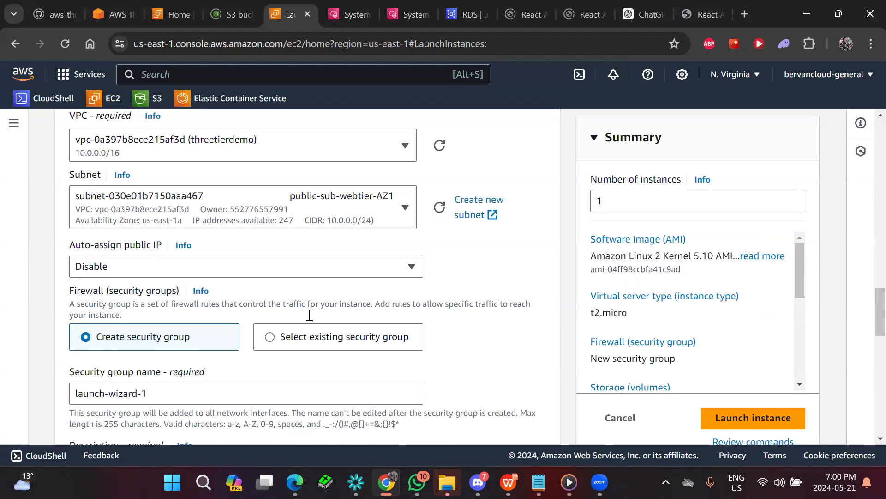
pyautogui.scroll(-2, 310, 315)
pyautogui.scroll(1, 310, 314)
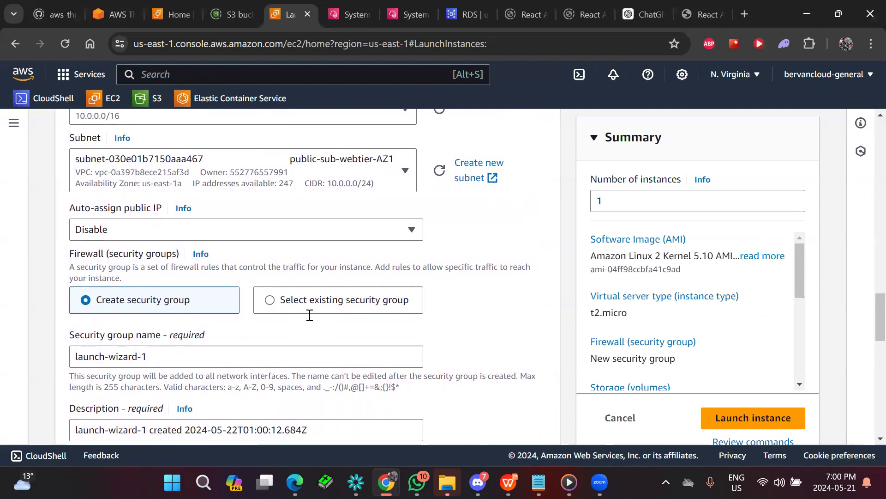
pyautogui.press('Return')
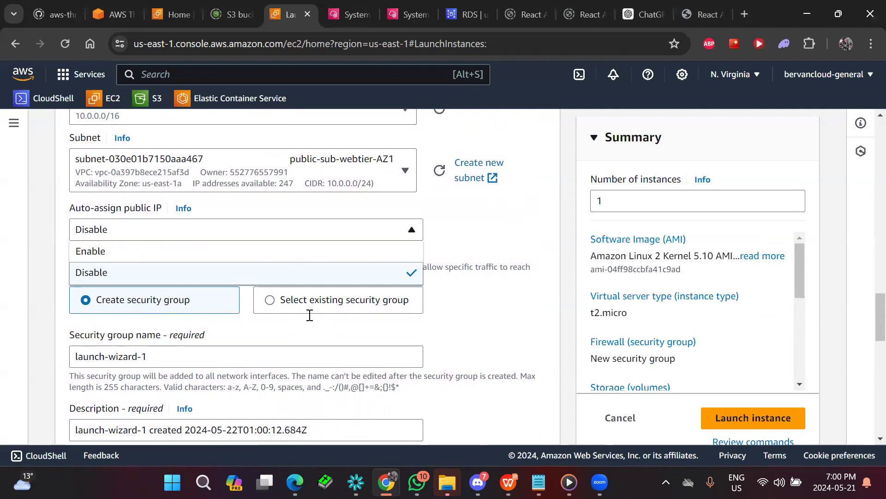
pyautogui.press('Up')
pyautogui.press('Return')
pyautogui.scroll(-1, 309, 315)
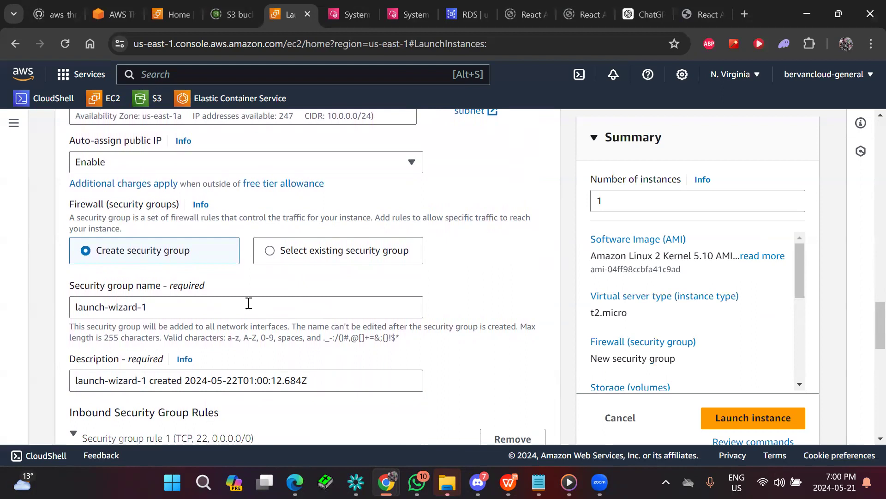
# Assign the existing Webtier-SG security group to the new instance instead of creating a new group
pyautogui.click(270, 254)
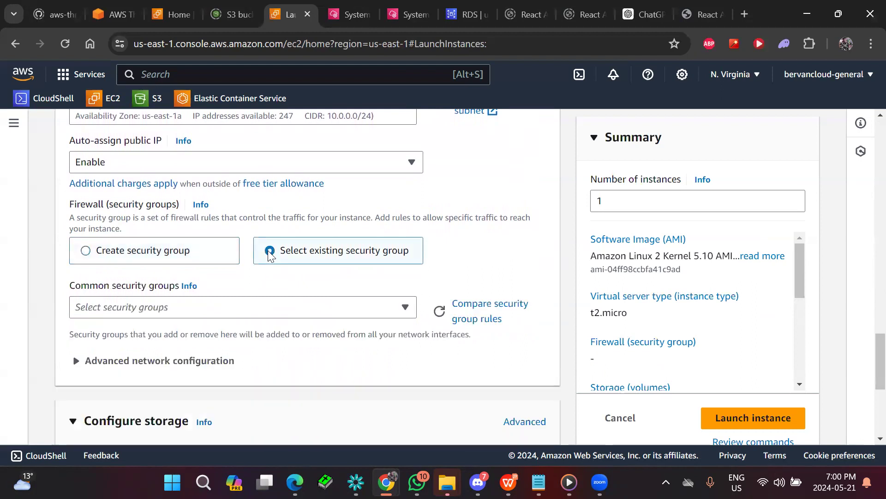
pyautogui.click(256, 307)
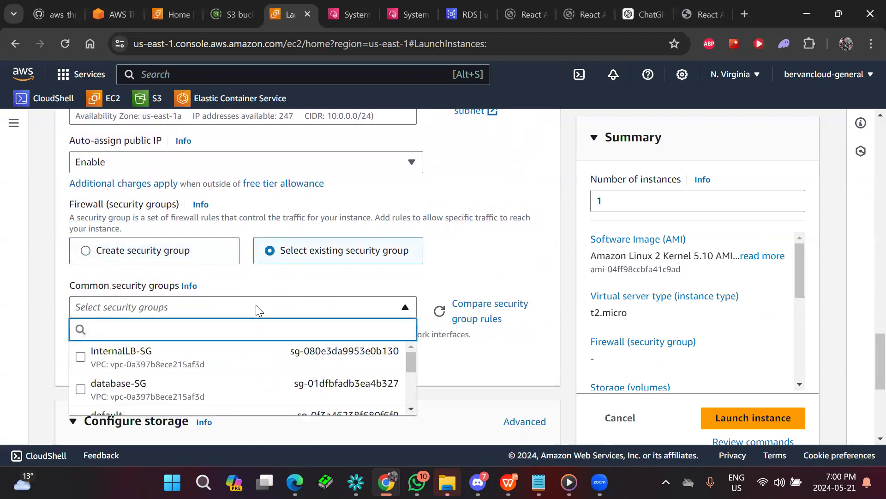
pyautogui.scroll(-2, 255, 305)
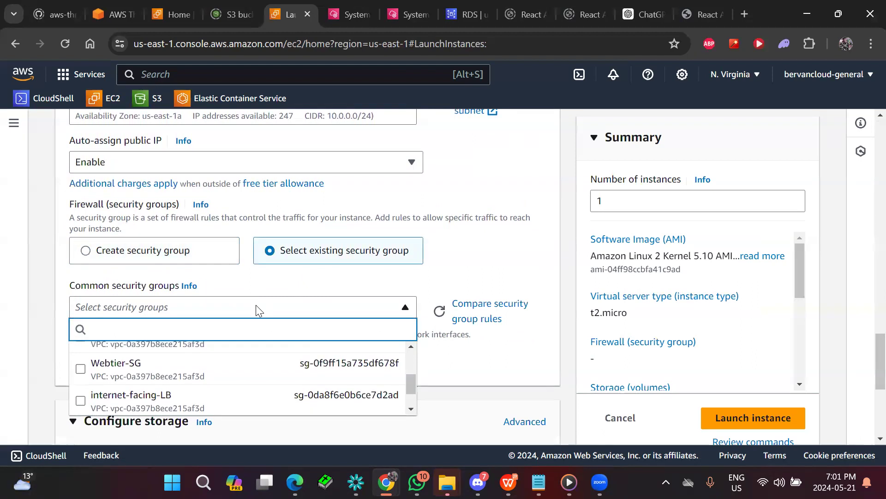
pyautogui.click(256, 371)
# Set the new instance's IAM instance profile to threetierSSMrole in the advanced details
pyautogui.scroll(-3, 256, 305)
pyautogui.scroll(-2, 255, 304)
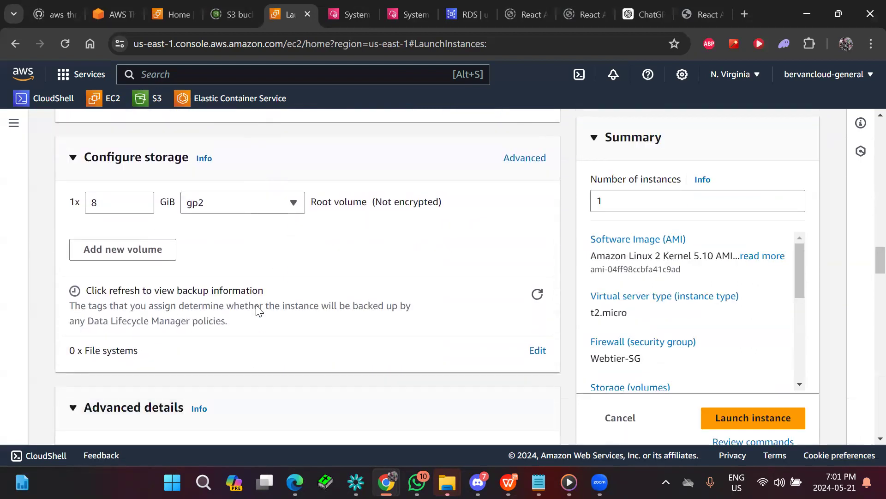
pyautogui.scroll(-3, 256, 305)
pyautogui.scroll(-2, 257, 309)
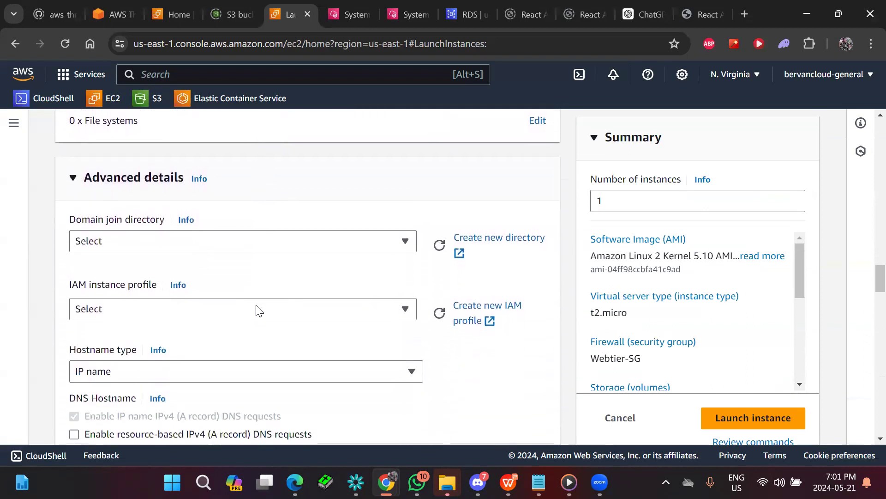
pyautogui.click(257, 308)
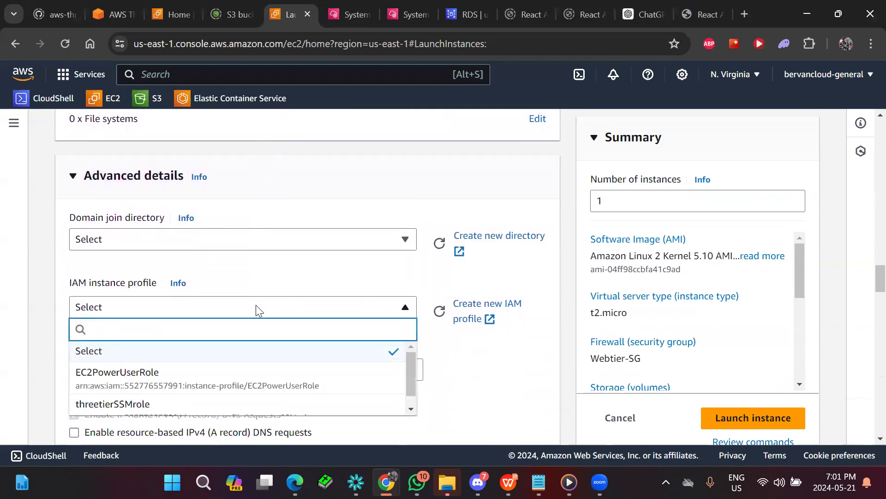
pyautogui.press('Down')
pyautogui.press('Down')
pyautogui.press('Return')
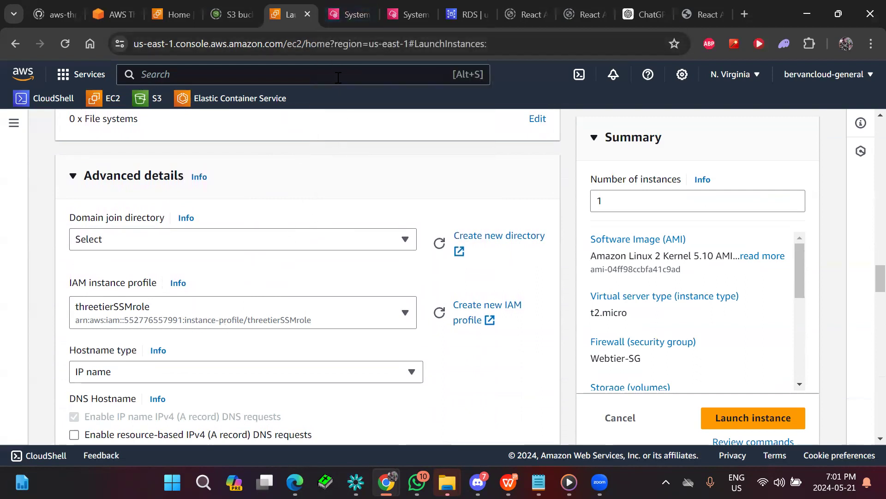
# Check the open Session Manager session, then leave the launch form and go to the Roles page of IAM
pyautogui.click(332, 23)
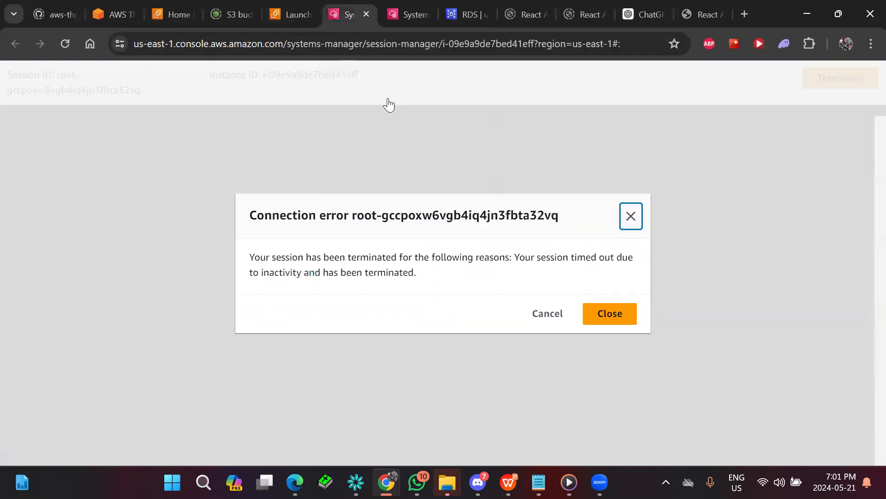
pyautogui.click(292, 22)
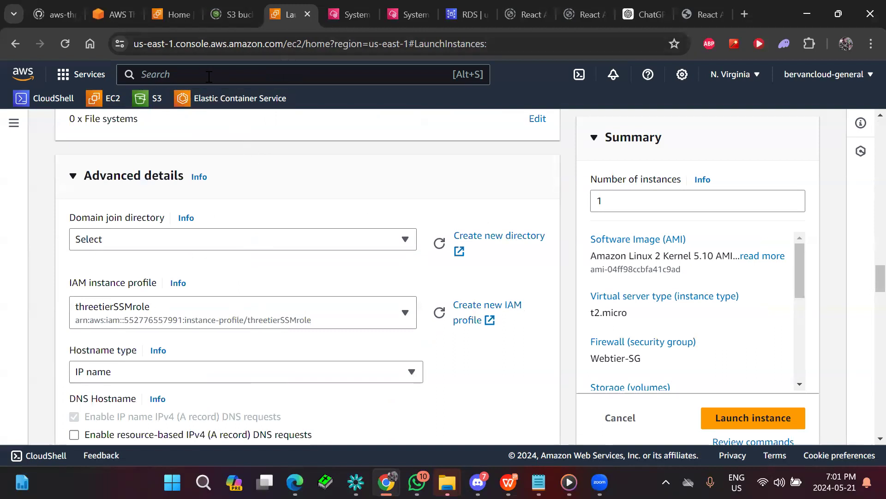
pyautogui.write('iam')
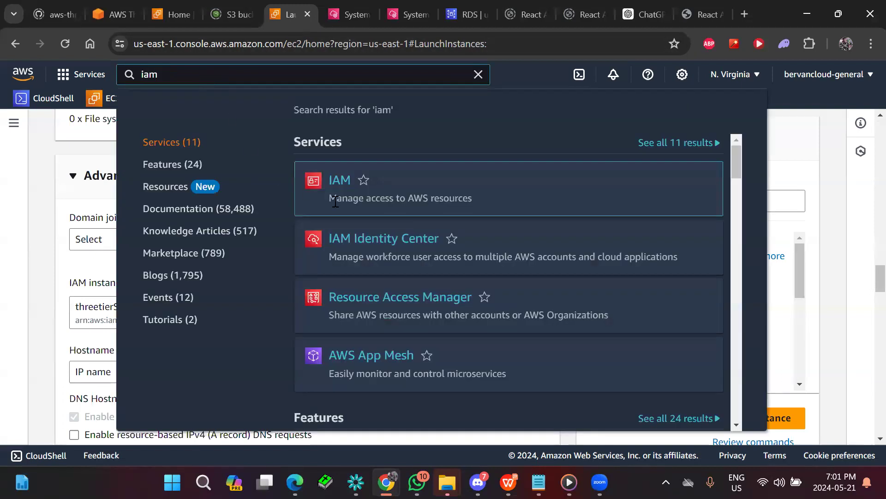
pyautogui.click(388, 241)
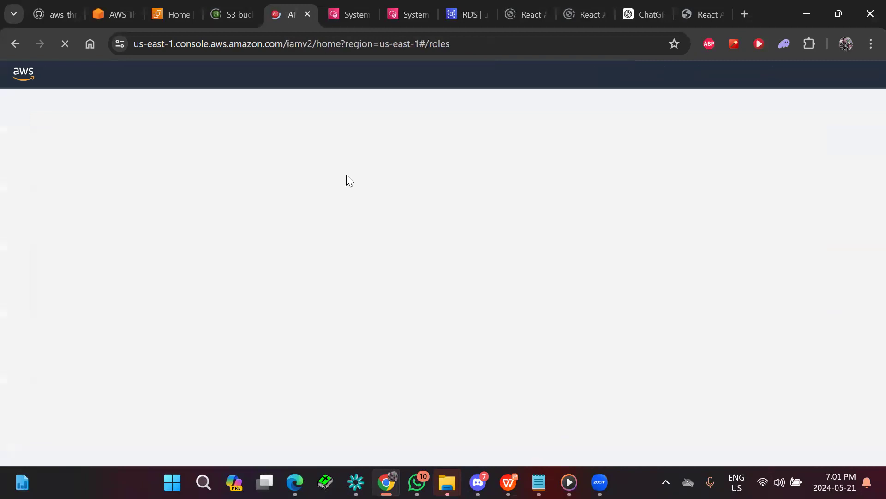
# Search the IAM roles for "three", open threetierSSMrole and review its summary and attached permissions policies
pyautogui.click(330, 211)
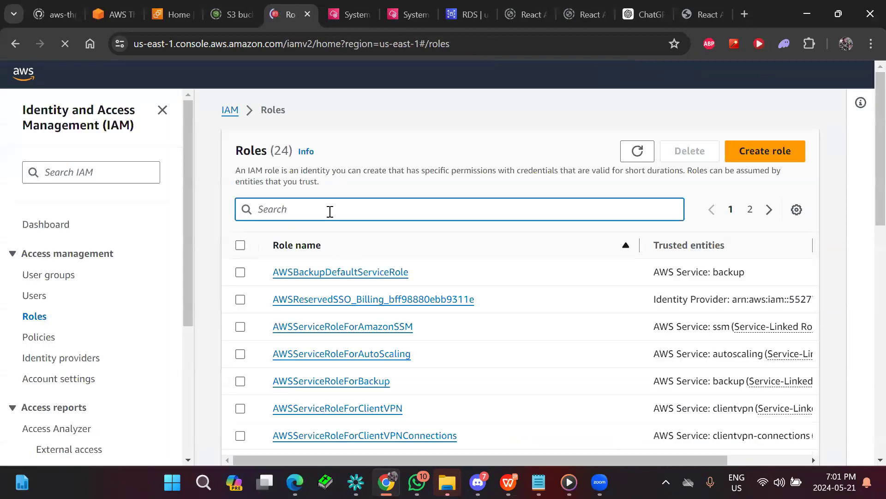
pyautogui.write('three')
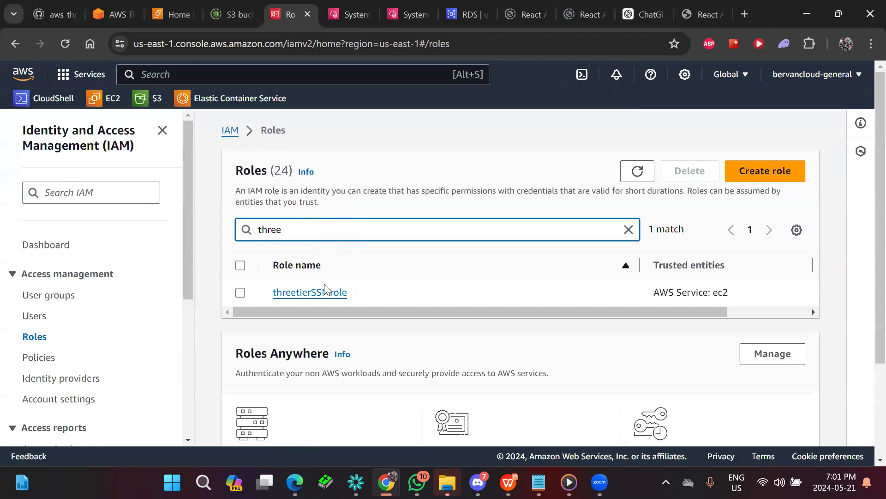
pyautogui.click(325, 293)
pyautogui.scroll(-3, 325, 291)
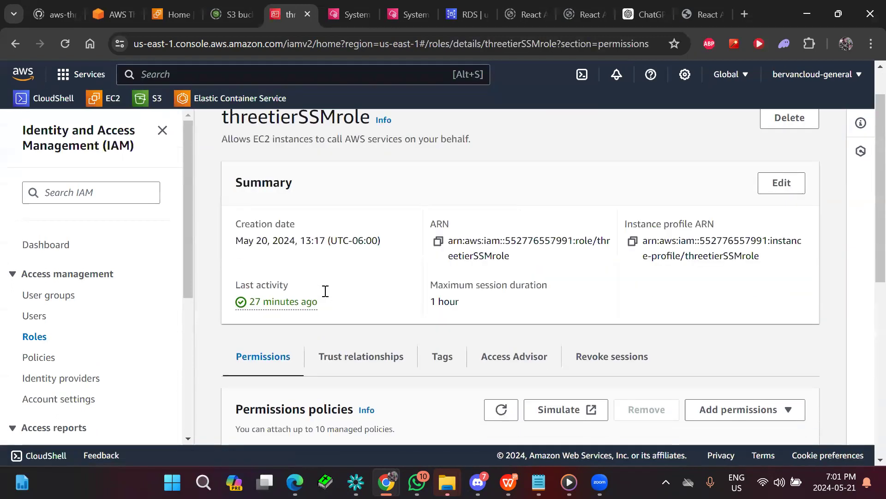
pyautogui.scroll(-3, 326, 291)
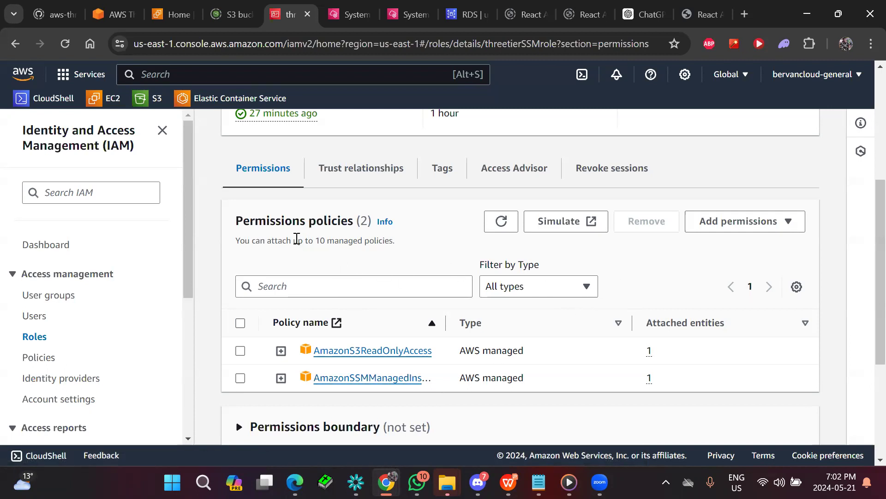
pyautogui.scroll(2, 239, 129)
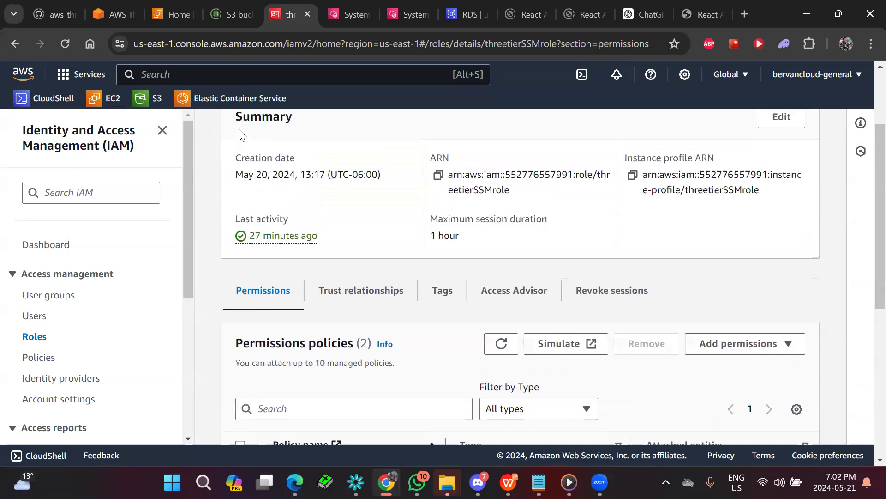
pyautogui.scroll(2, 240, 132)
# Connect to the running Webtier-ec2 instance through Session Manager
pyautogui.click(103, 98)
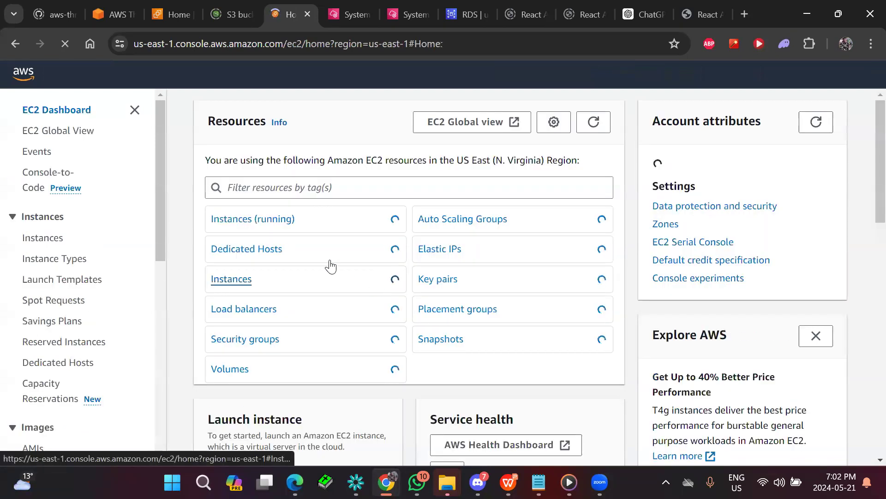
pyautogui.click(251, 221)
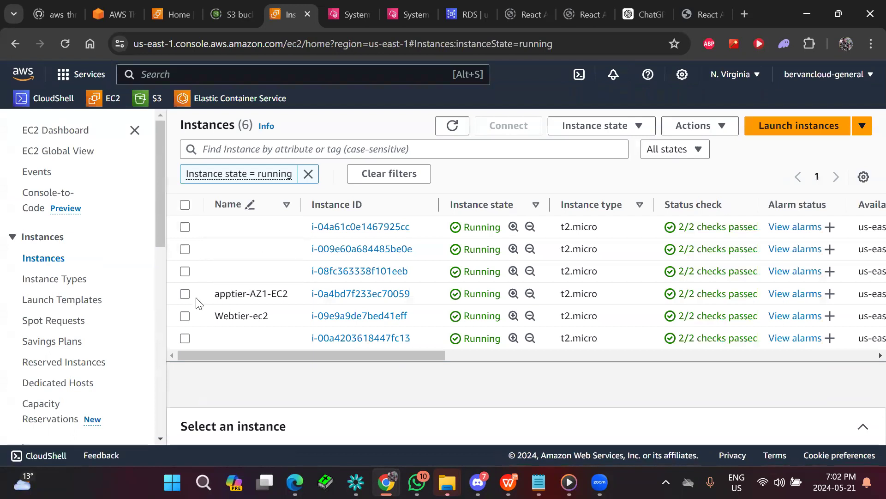
pyautogui.click(185, 318)
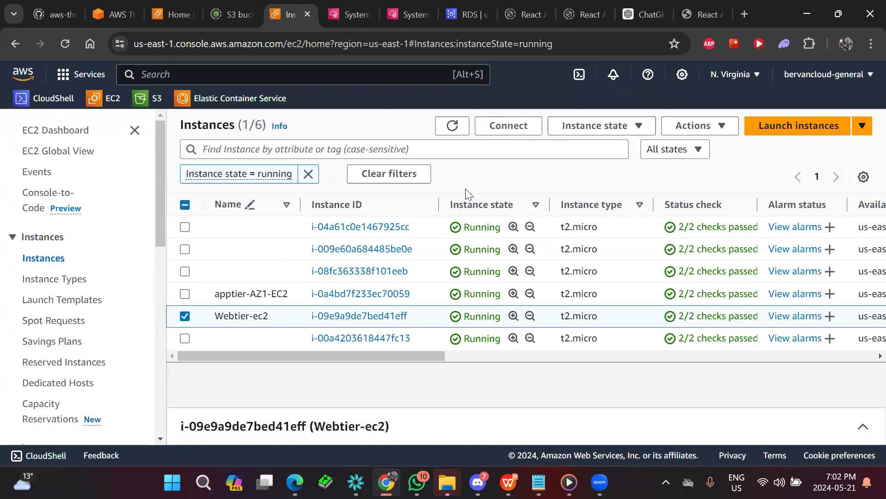
pyautogui.click(519, 126)
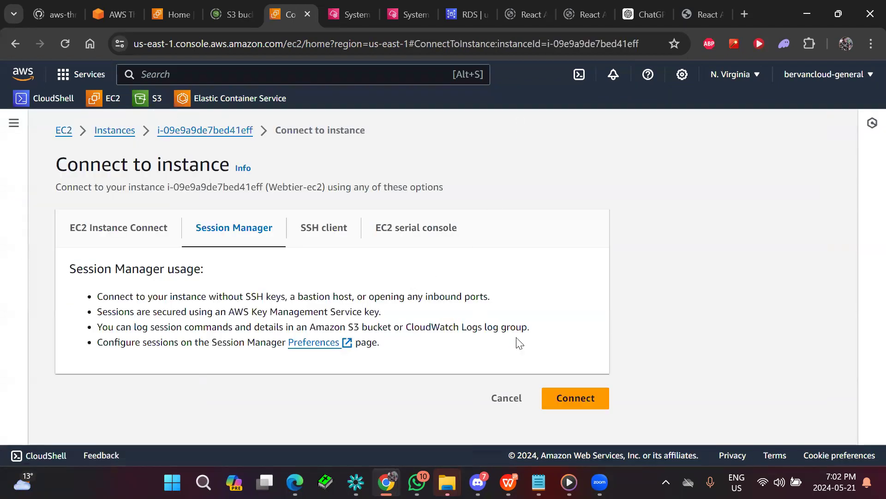
pyautogui.click(573, 397)
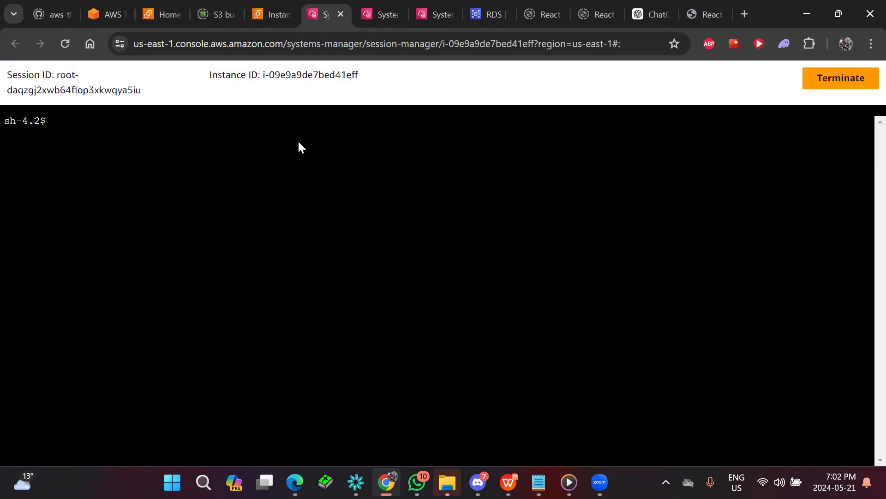
# Switch the terminal session to ec2-user with the command sudo -su ec2-user
pyautogui.write('ec')
pyautogui.press('BackSpace')
pyautogui.press('BackSpace')
pyautogui.write('sudo -su ec2-user')
pyautogui.press('Return')
# Test the instance's internet connectivity by pinging 8.8.8.8, and stop the ping after a few replies
pyautogui.write('ping 8.8')
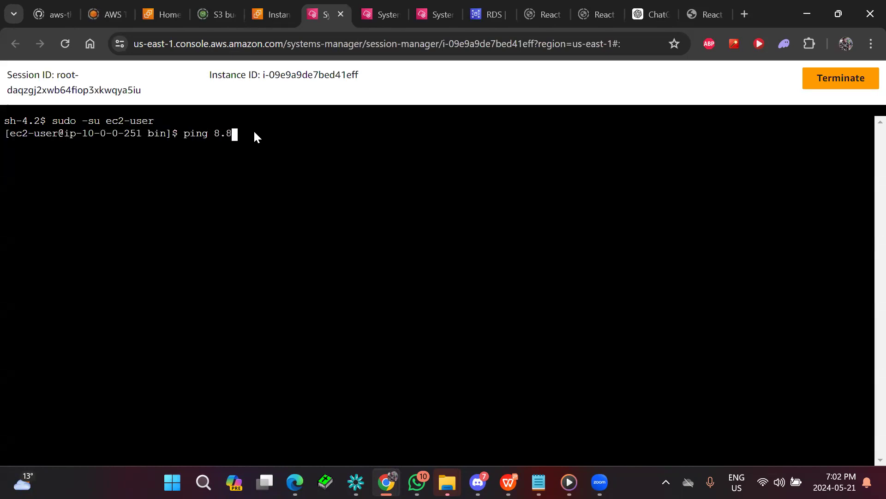
pyautogui.write('.8.8')
pyautogui.press('Return')
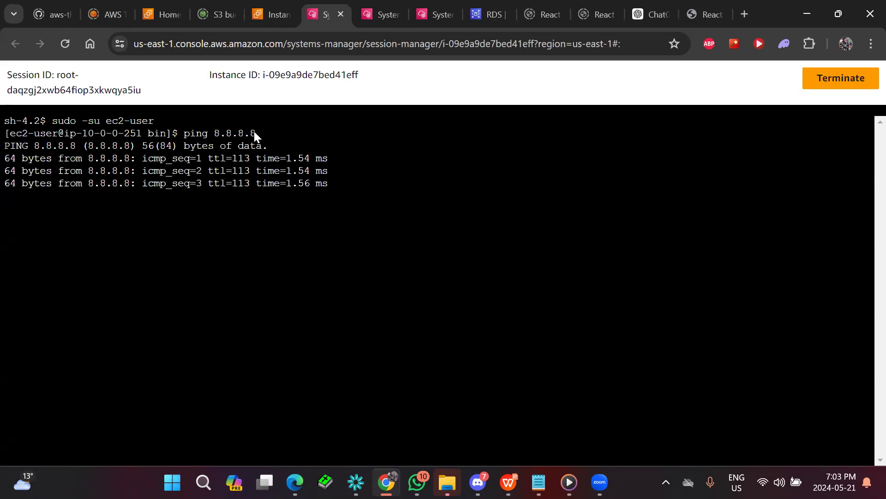
pyautogui.hotkey('ctrl', 'c')
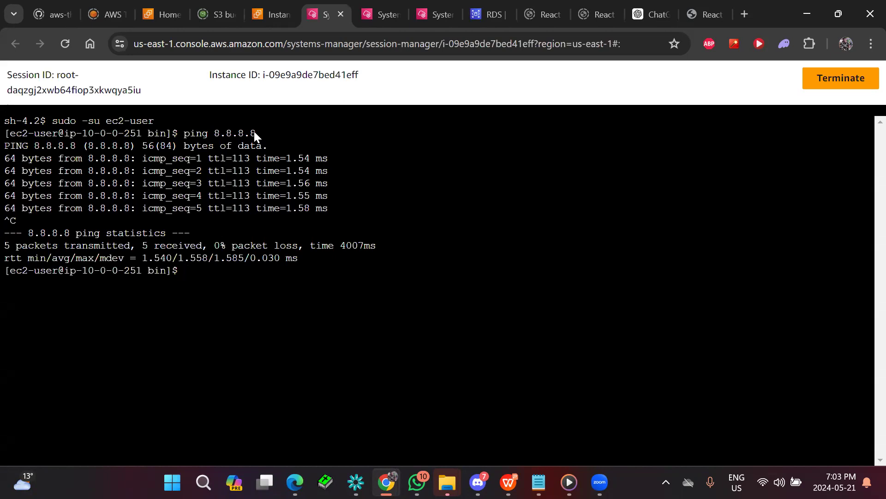
# Return to the EC2 instances, remove the running-state filter and view the image and template options for Webtier-ec2
pyautogui.click(266, 22)
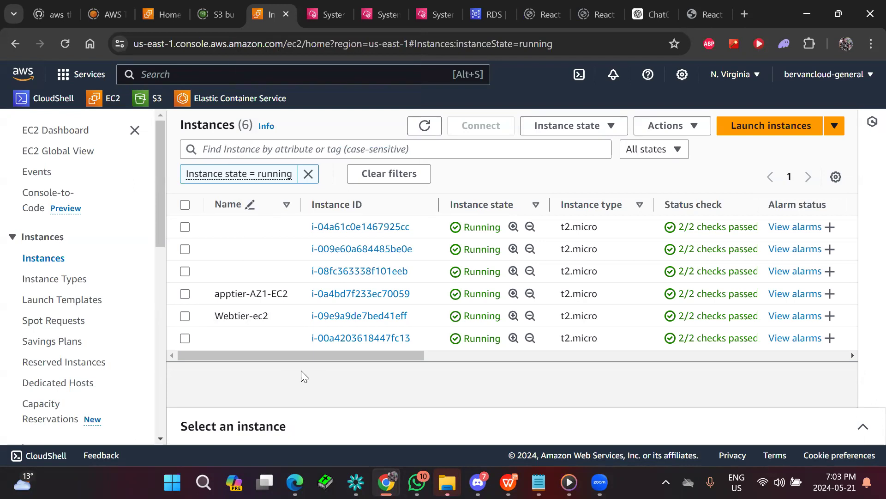
pyautogui.click(309, 174)
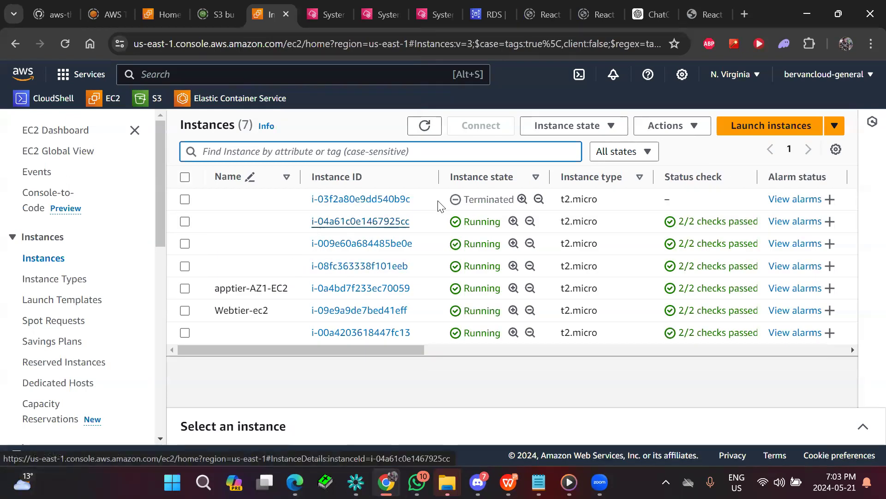
pyautogui.click(186, 311)
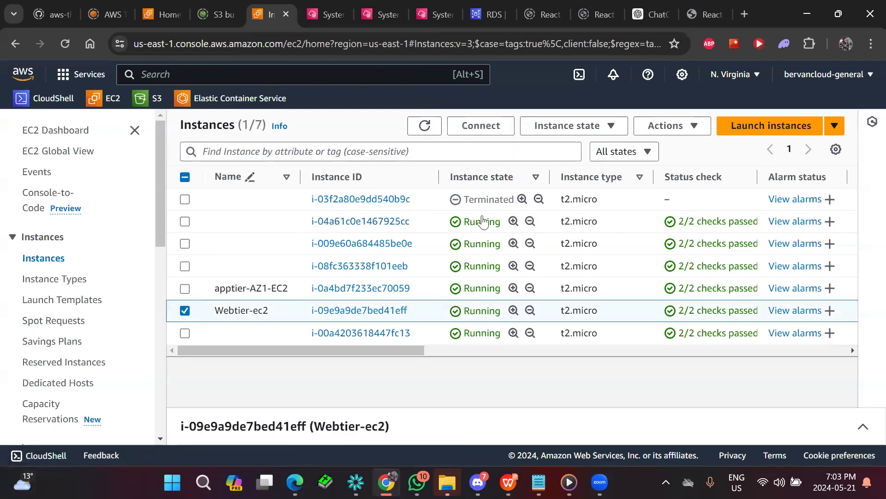
pyautogui.click(670, 132)
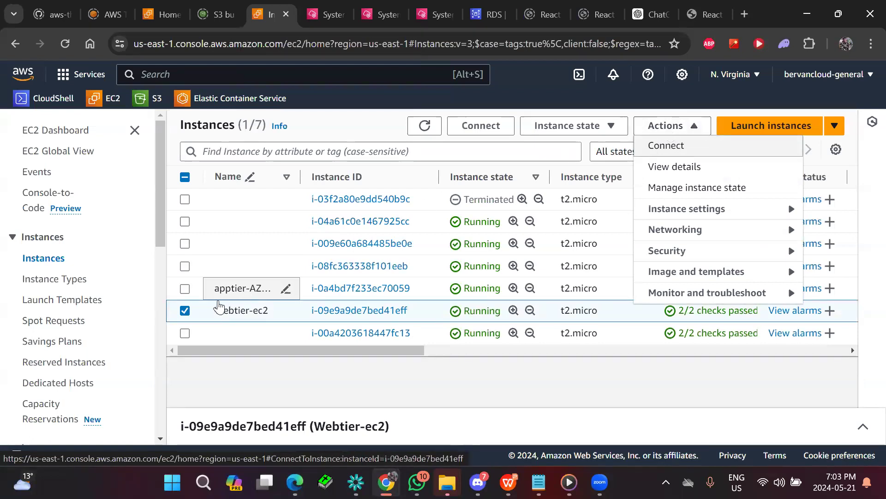
pyautogui.click(668, 273)
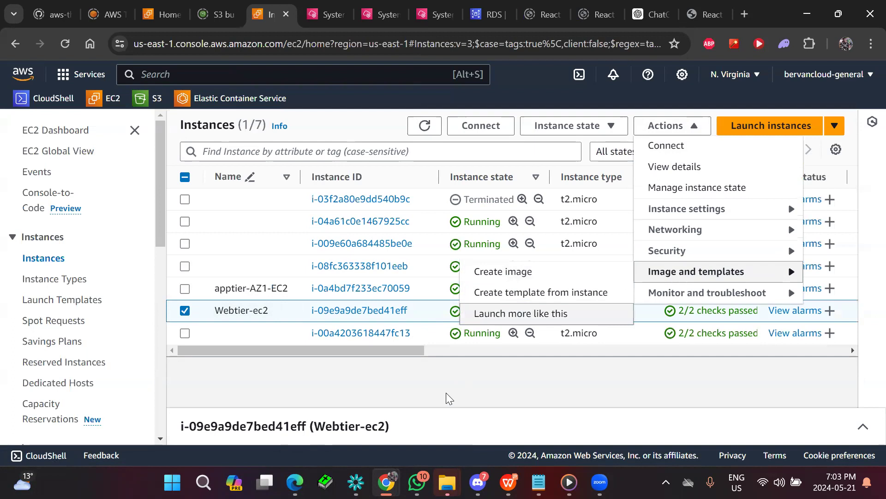
pyautogui.click(439, 379)
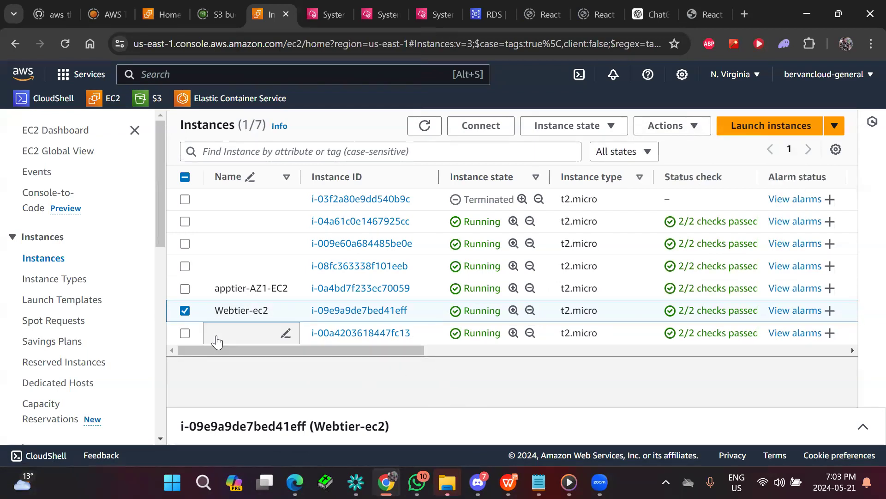
pyautogui.click(185, 311)
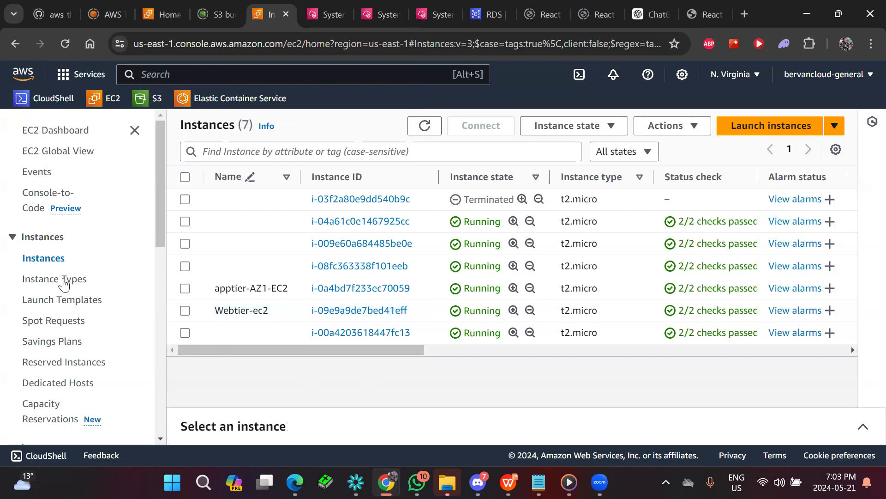
# View the EC2 launch templates and open the list of load-balancing target groups
pyautogui.click(68, 301)
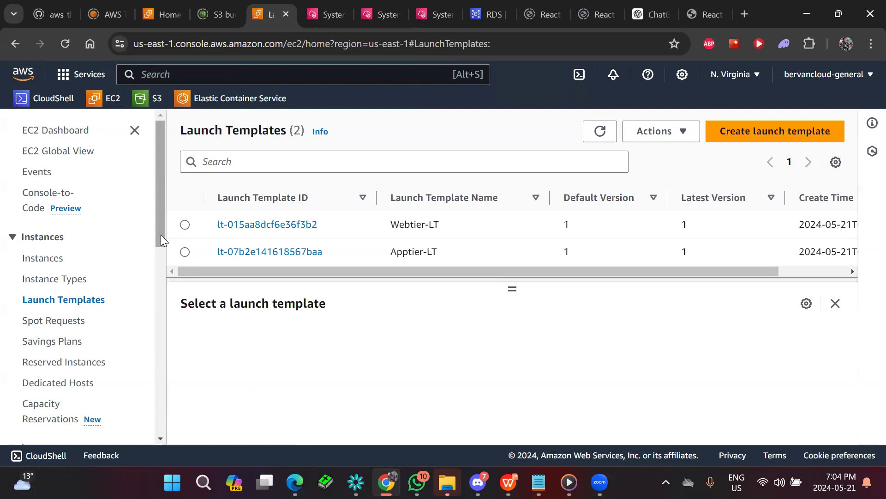
pyautogui.scroll(-3, 161, 235)
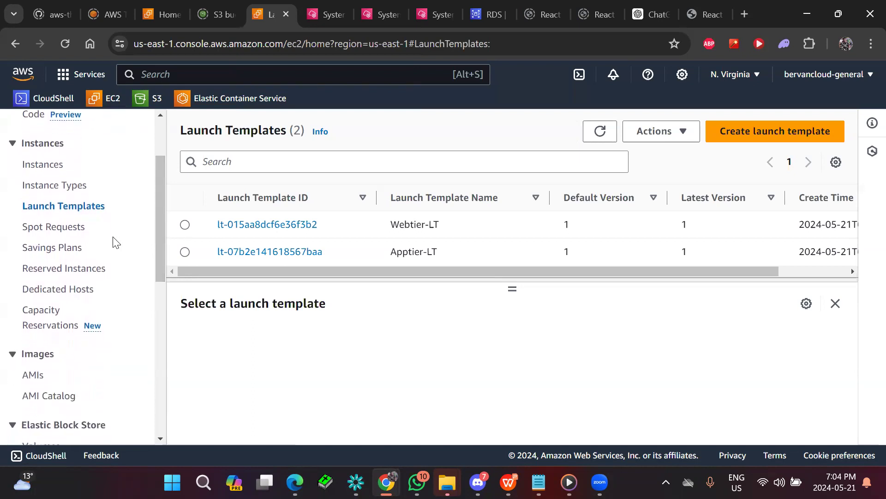
pyautogui.scroll(-8, 116, 242)
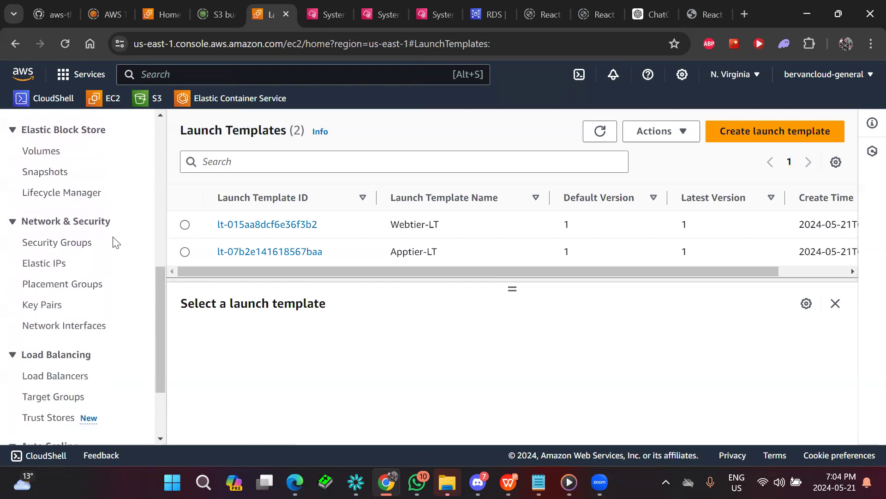
pyautogui.click(54, 331)
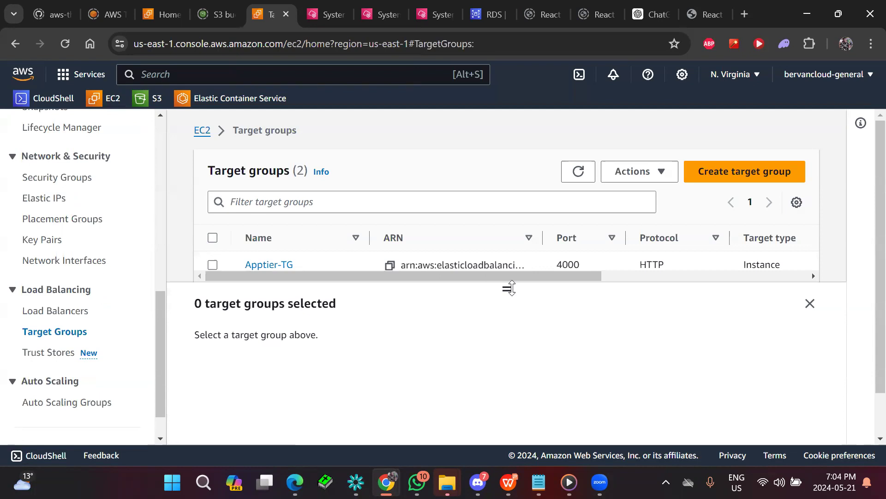
# Open the Webtier-TG target group and select both of its registered targets
pyautogui.moveTo(508, 289); pyautogui.dragTo(509, 349)
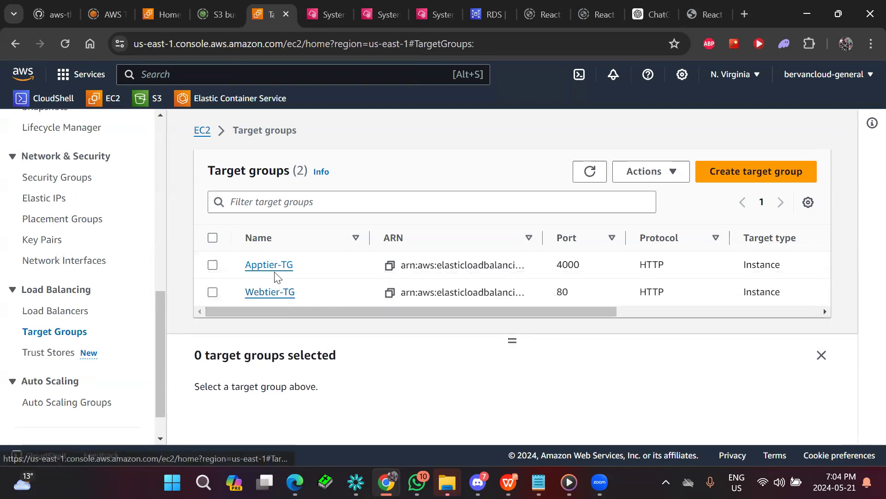
pyautogui.click(282, 296)
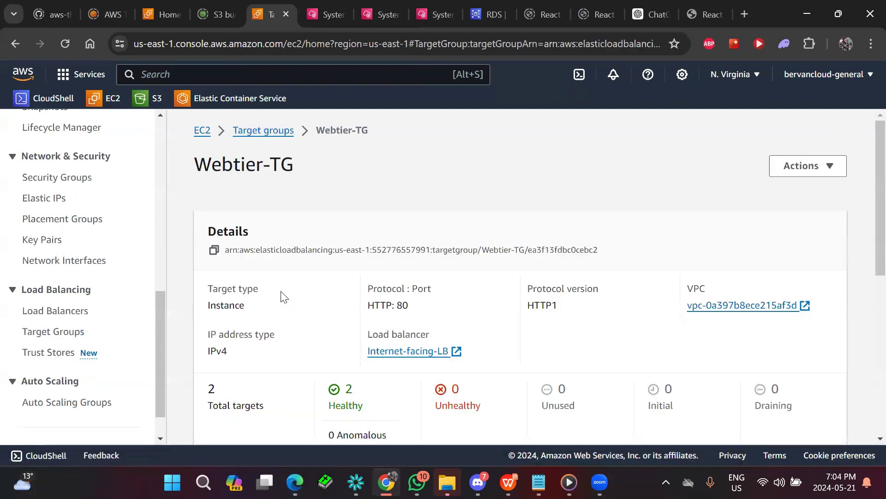
pyautogui.scroll(-8, 283, 297)
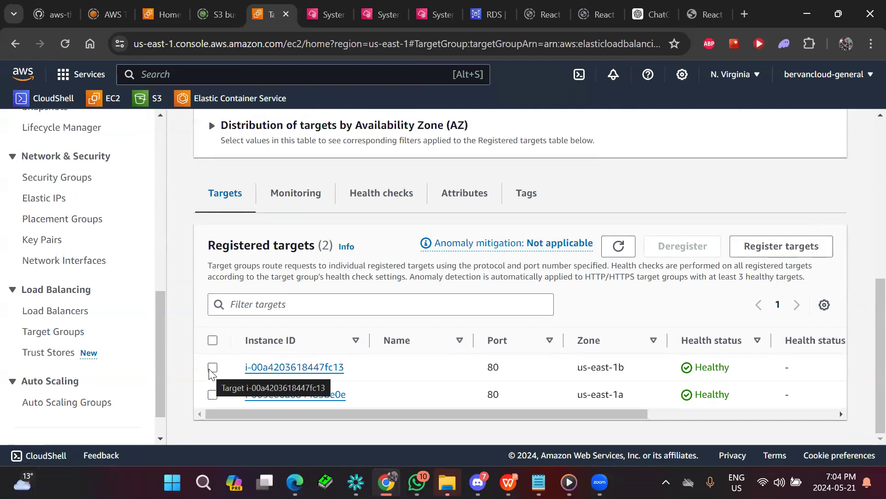
pyautogui.click(212, 394)
pyautogui.click(213, 368)
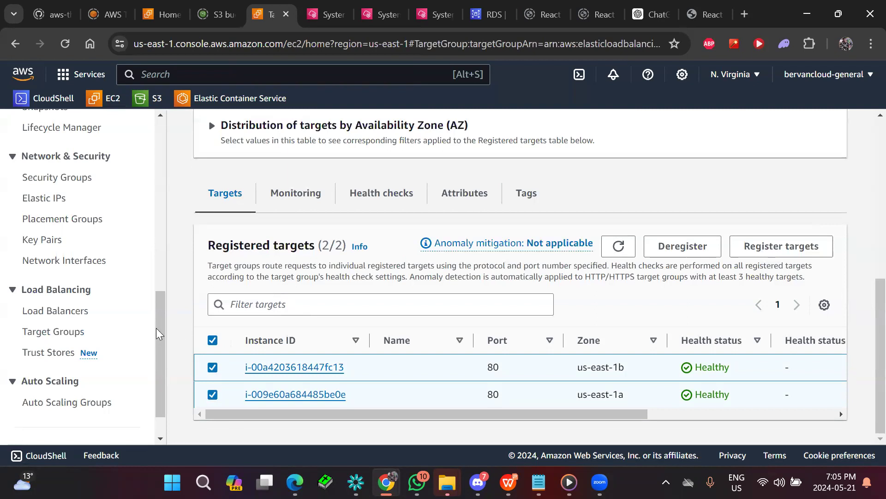
# Open the Internet-facing-LB load balancer and examine its HTTP:80 listener and the default action forwarding to Webtier-TG
pyautogui.click(83, 314)
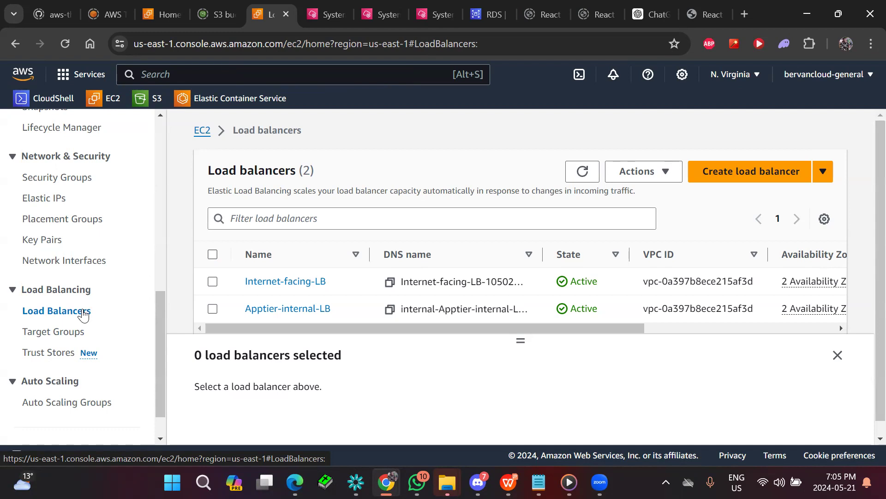
pyautogui.click(281, 283)
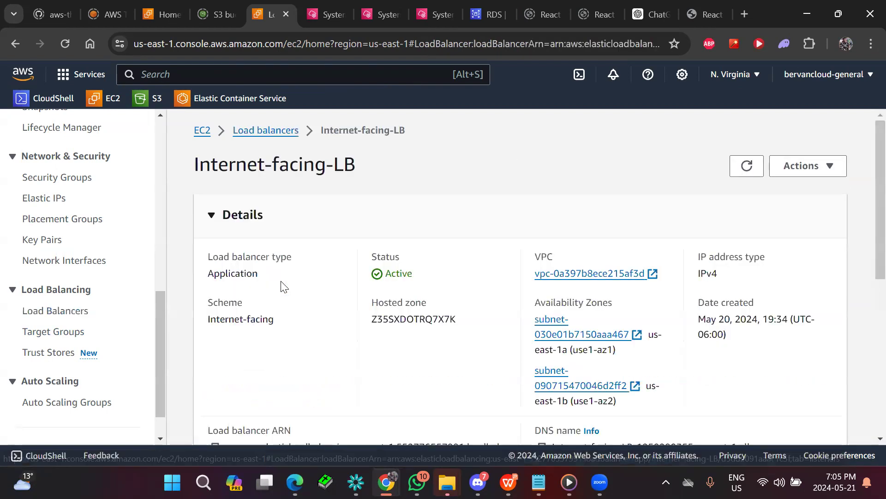
pyautogui.scroll(-1, 284, 286)
pyautogui.scroll(-6, 282, 286)
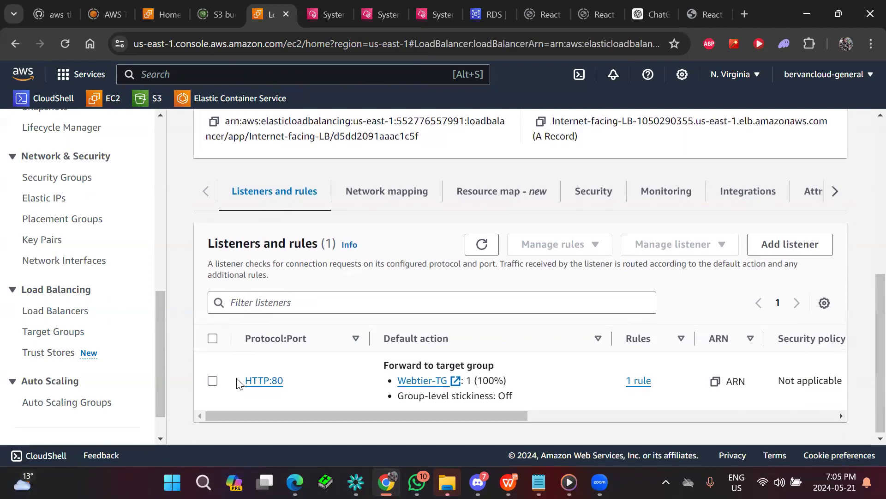
pyautogui.moveTo(238, 383); pyautogui.dragTo(288, 385)
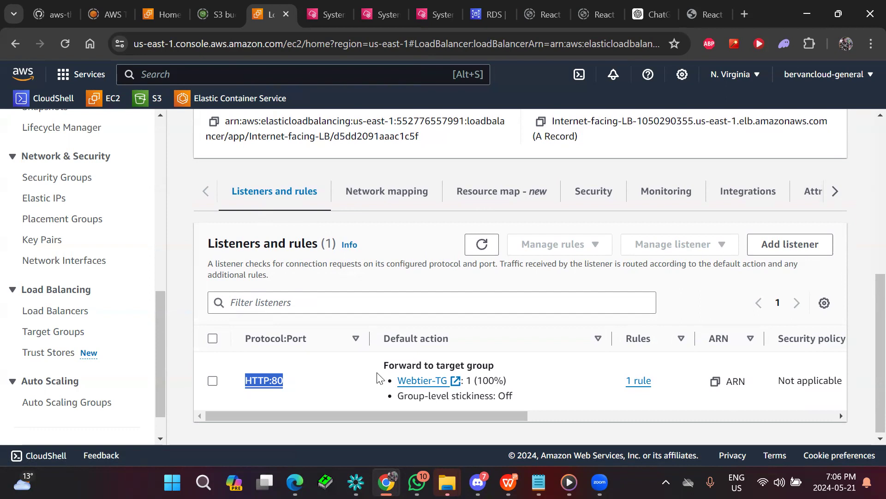
pyautogui.moveTo(377, 377); pyautogui.dragTo(496, 391)
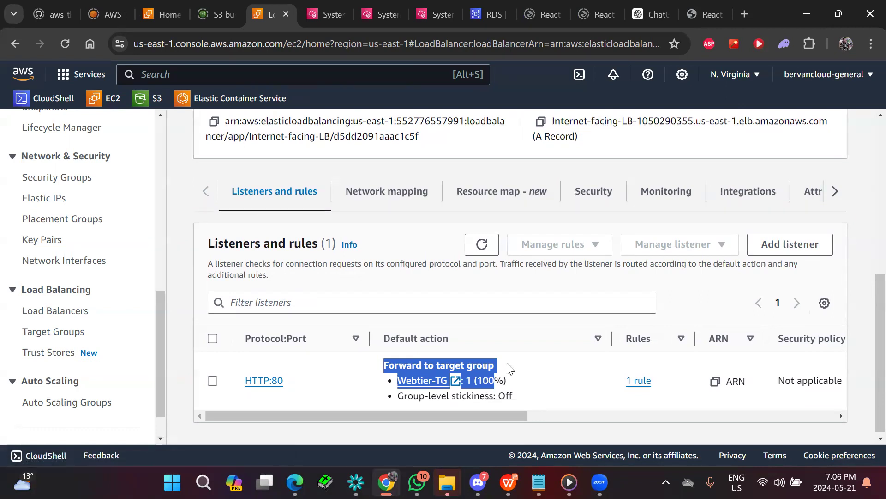
pyautogui.click(349, 382)
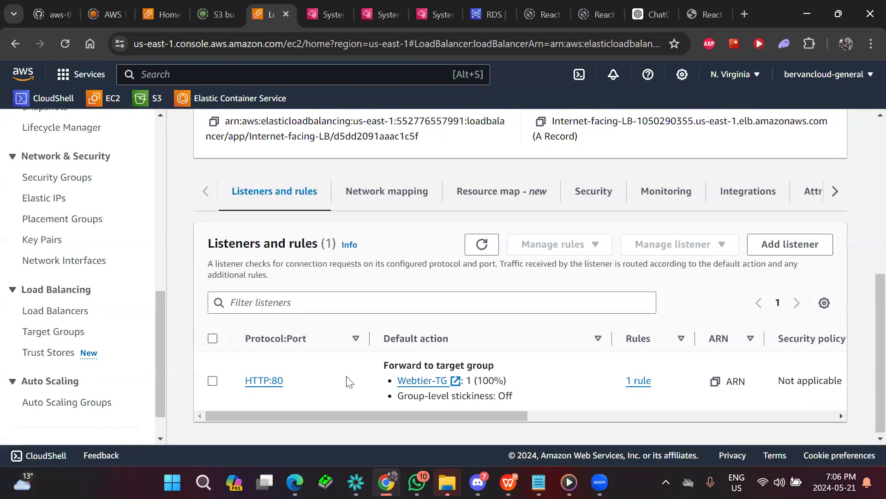
pyautogui.scroll(1, 349, 382)
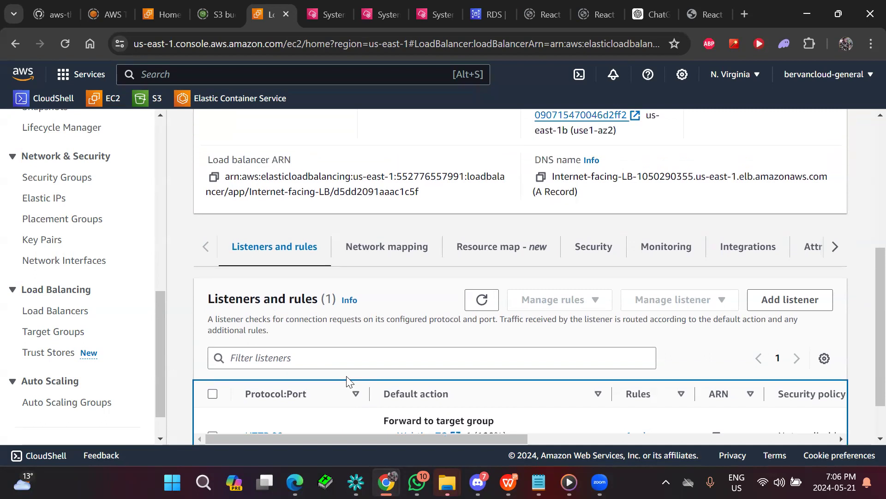
# List the Auto Scaling groups and view the details of WebtierASG
pyautogui.click(75, 408)
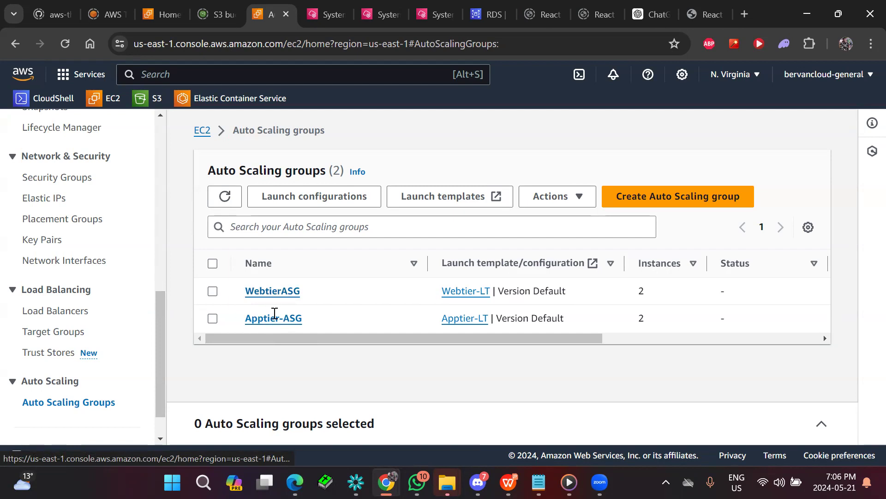
pyautogui.click(273, 291)
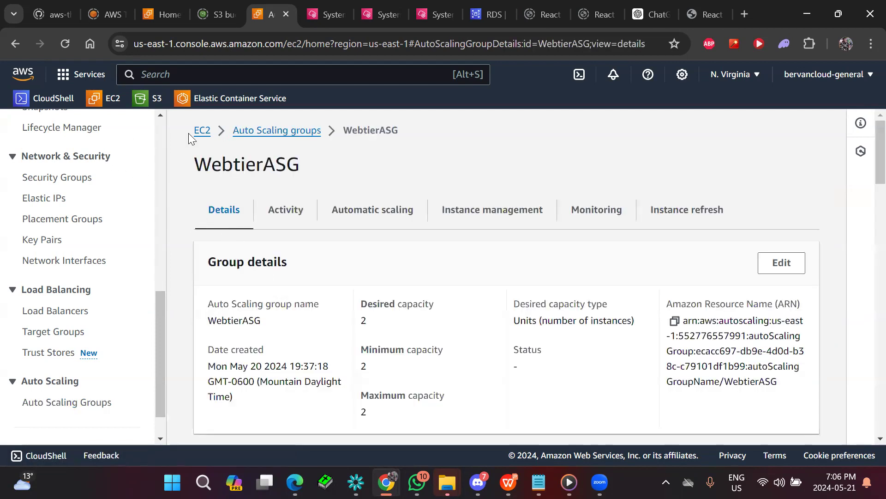
# Return to the running EC2 instances and terminate the unnamed instance i-04a61c0e1467925cc
pyautogui.click(201, 130)
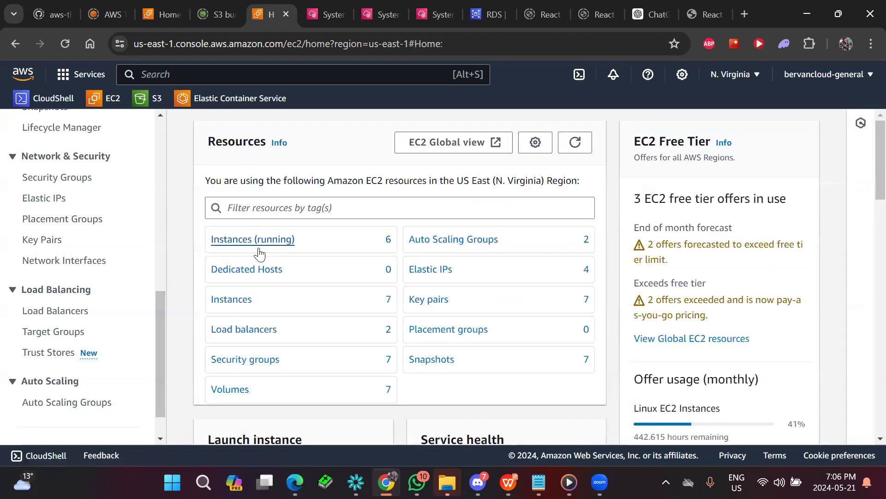
pyautogui.click(257, 245)
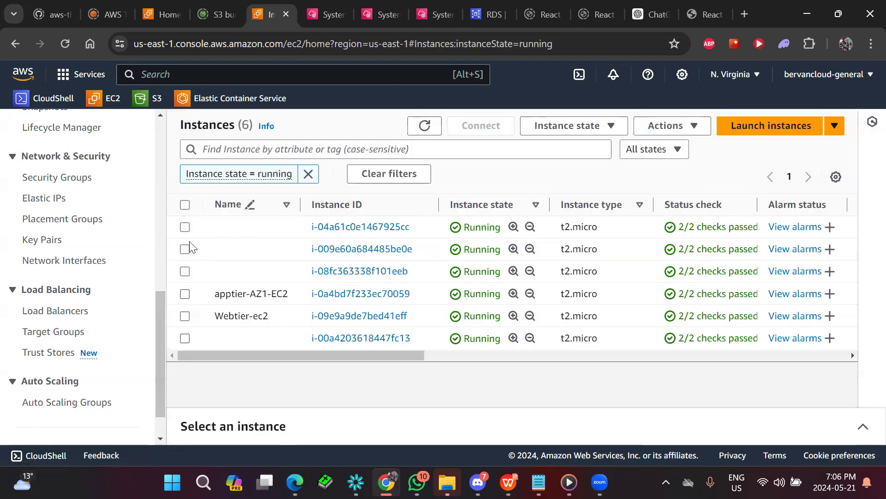
pyautogui.click(184, 227)
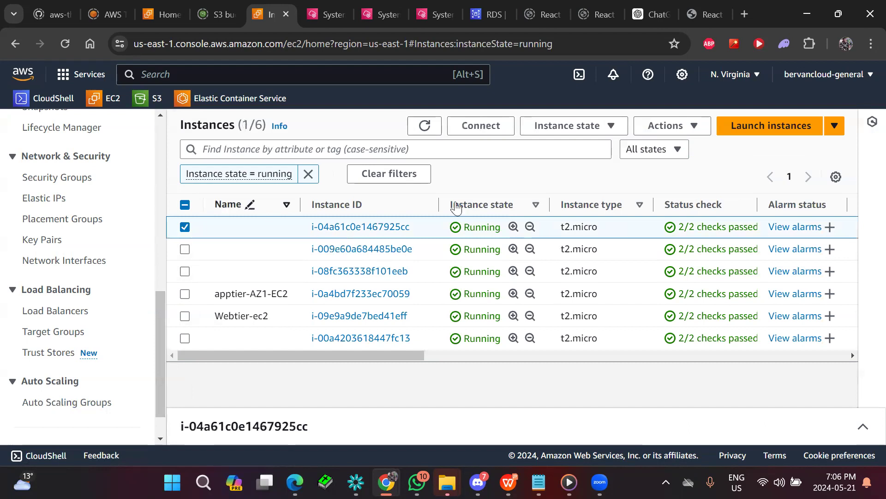
pyautogui.click(557, 131)
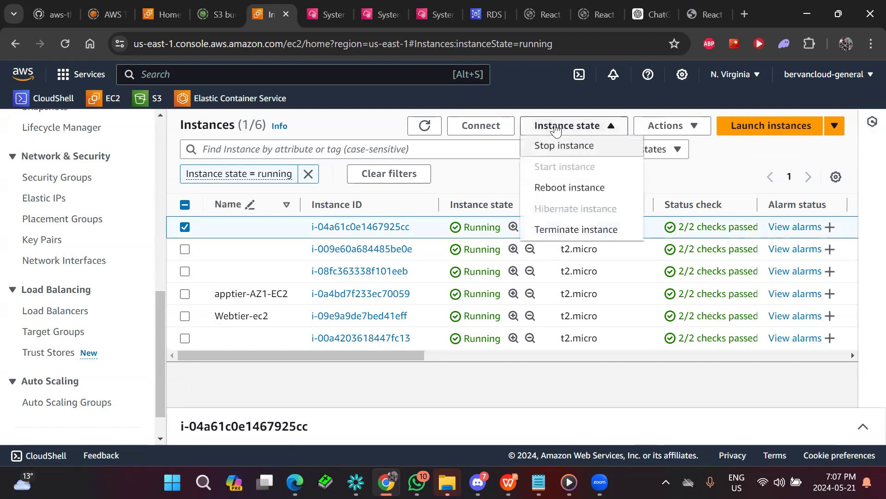
pyautogui.click(562, 231)
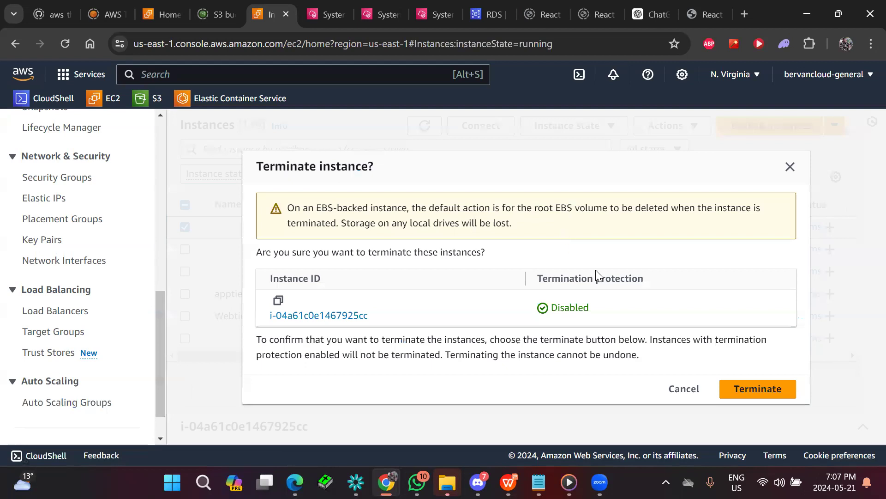
pyautogui.click(735, 389)
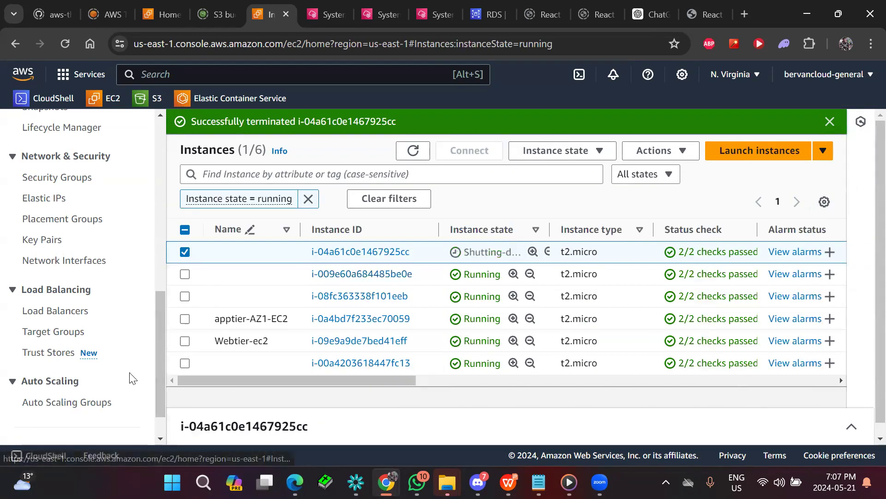
# Reopen the WebtierASG Auto Scaling group and review its desired, minimum and maximum capacity
pyautogui.click(102, 408)
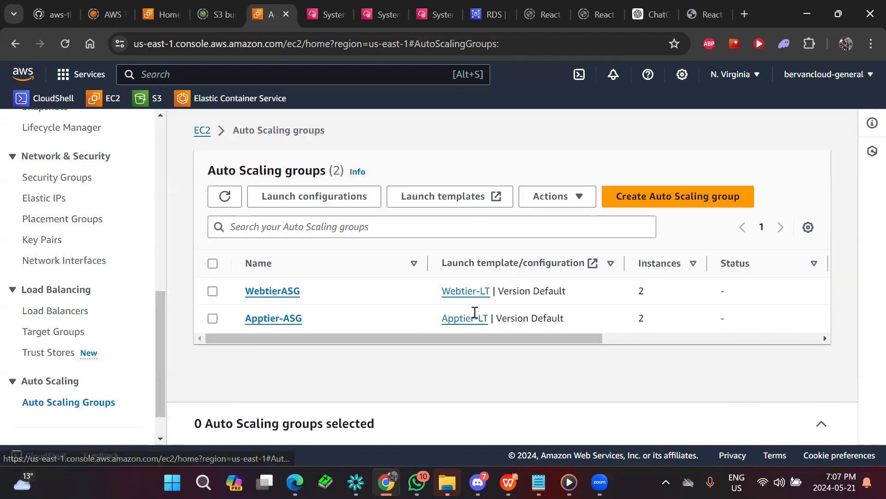
pyautogui.click(272, 292)
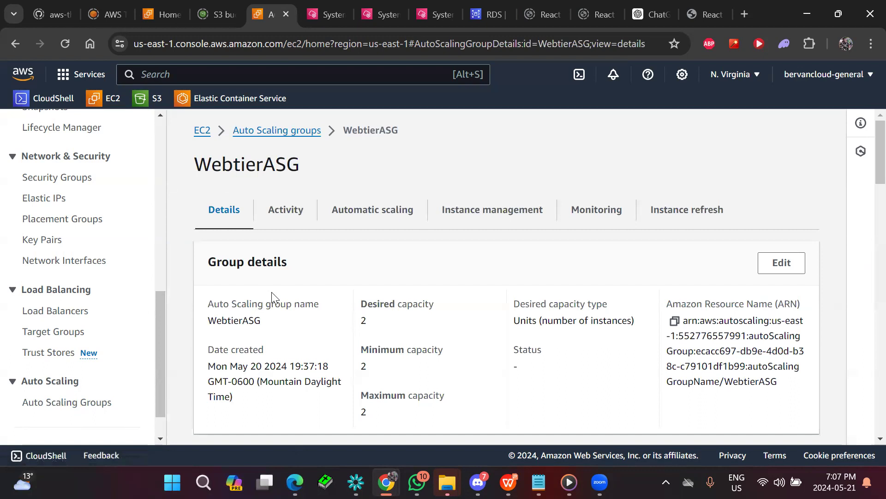
pyautogui.scroll(-2, 271, 295)
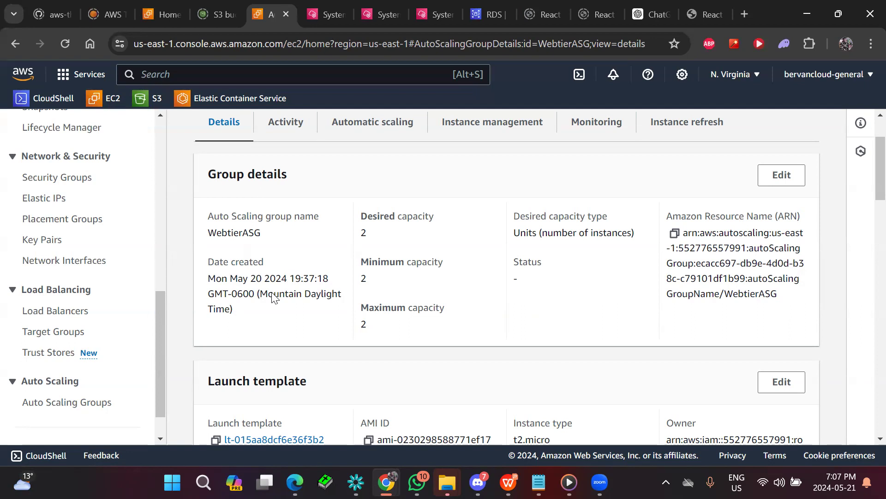
pyautogui.scroll(1, 274, 298)
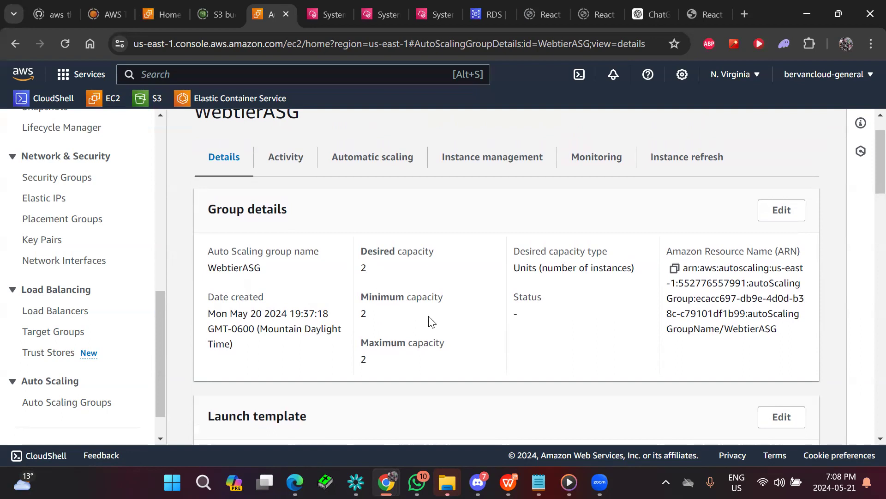
# Examine the launch template, load balancing and health check settings of WebtierASG
pyautogui.scroll(-5, 467, 302)
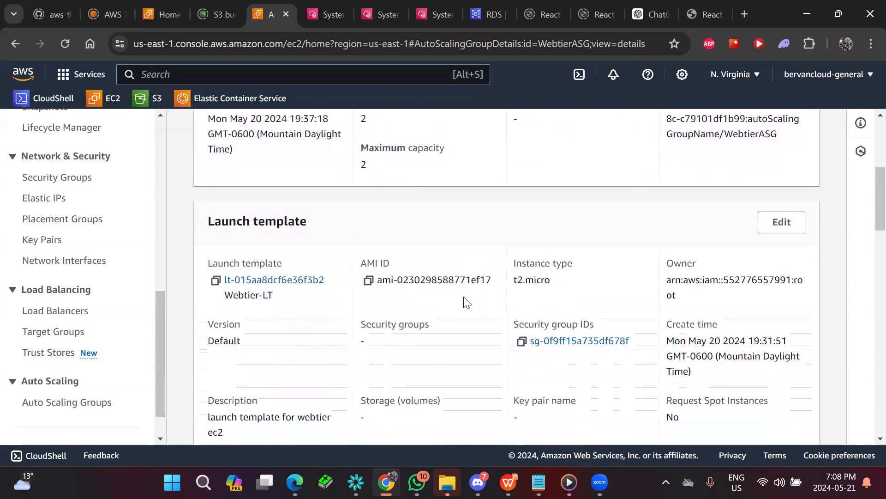
pyautogui.scroll(-2, 466, 303)
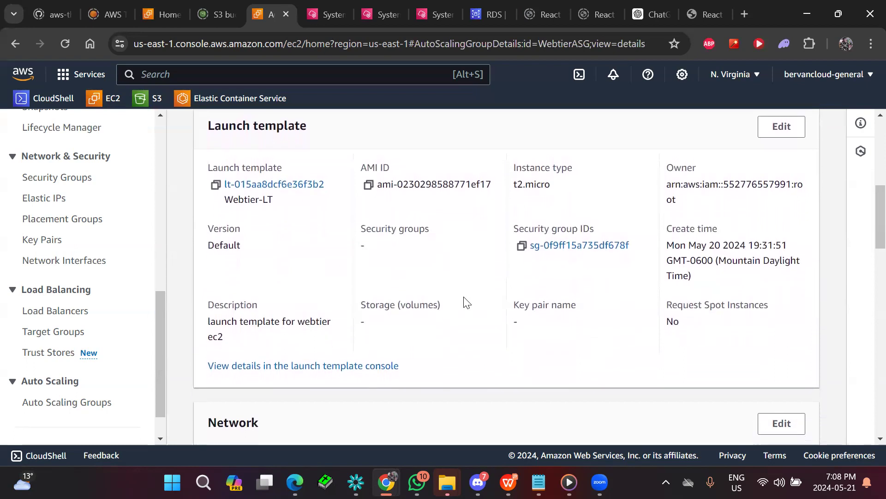
pyautogui.scroll(1, 466, 303)
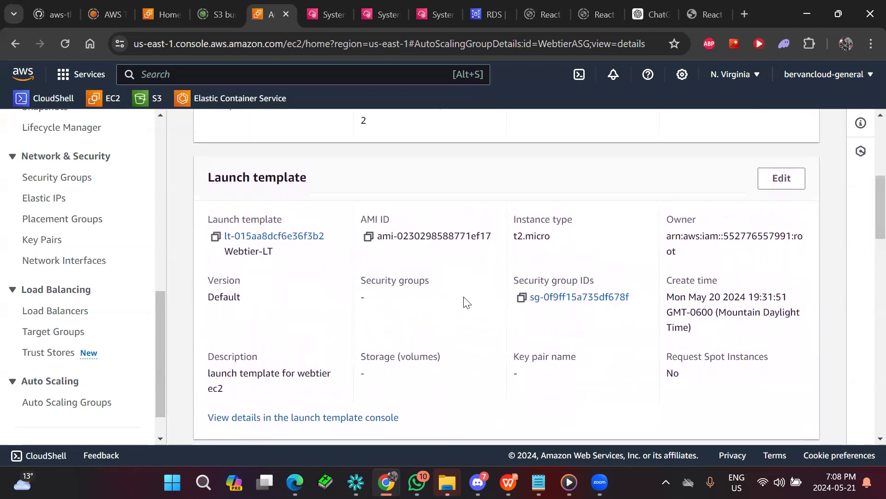
pyautogui.scroll(-1, 466, 303)
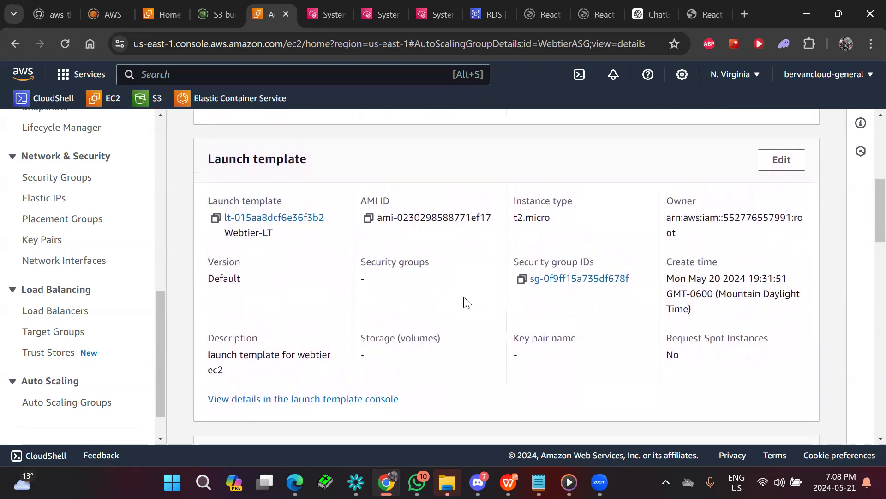
pyautogui.scroll(-5, 467, 303)
pyautogui.scroll(-4, 466, 302)
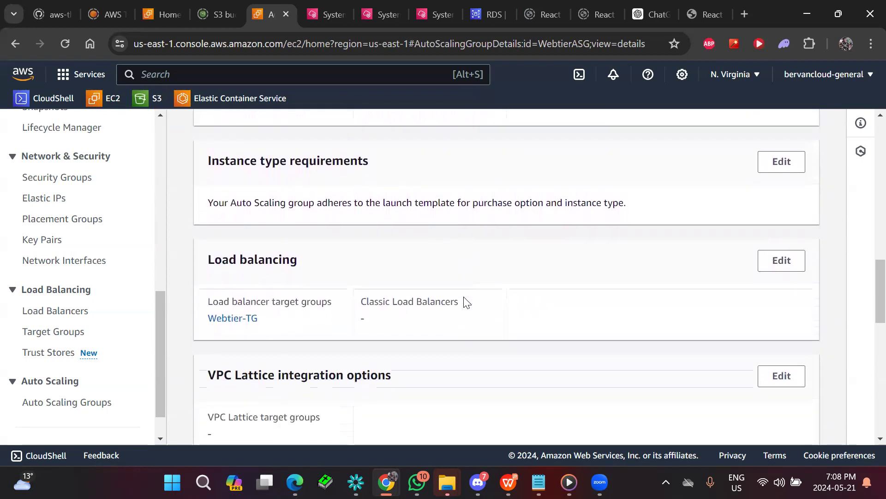
pyautogui.scroll(-6, 466, 303)
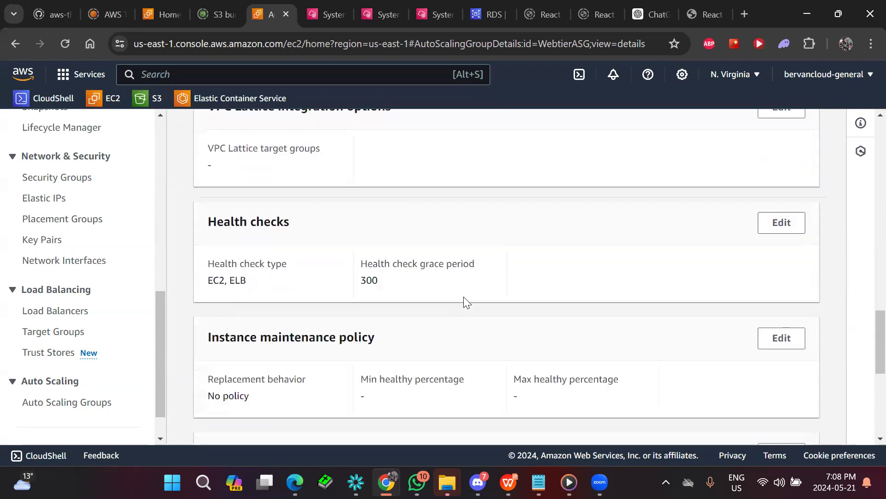
pyautogui.scroll(3, 466, 302)
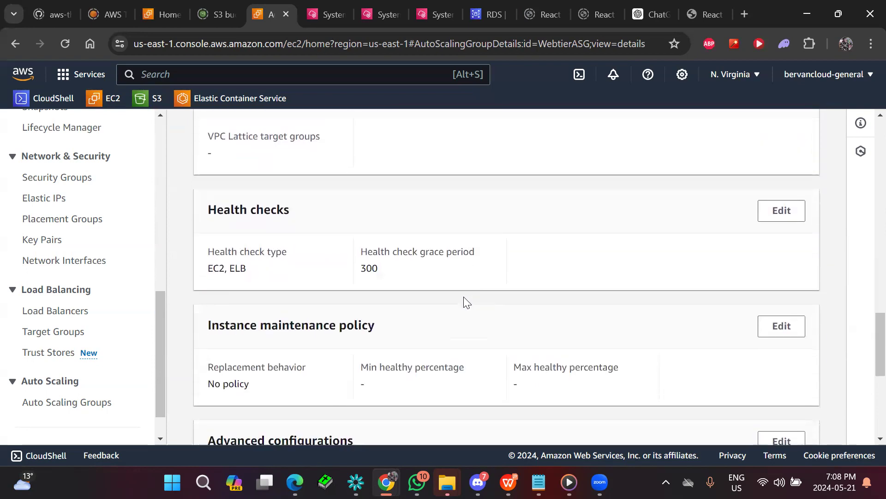
pyautogui.scroll(1, 468, 303)
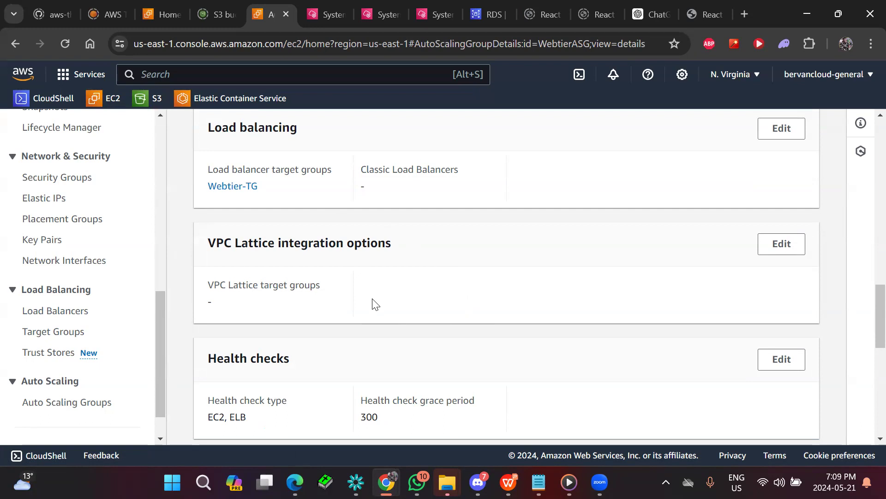
# Return to the Internet-facing-LB load balancer and view its DNS name and its listeners and rules
pyautogui.click(35, 317)
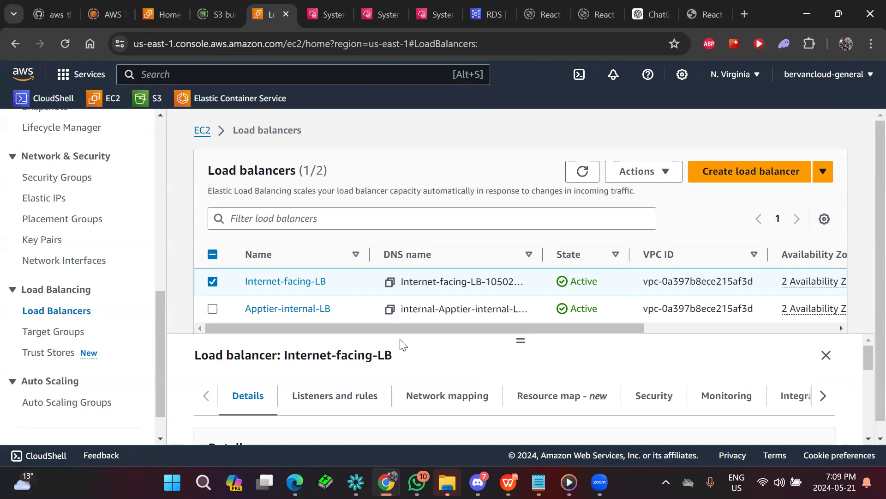
pyautogui.click(320, 283)
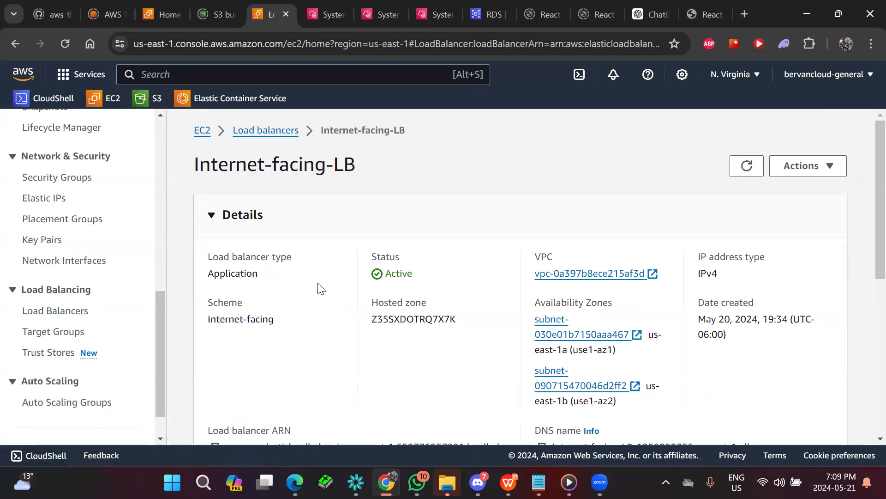
pyautogui.scroll(-3, 319, 287)
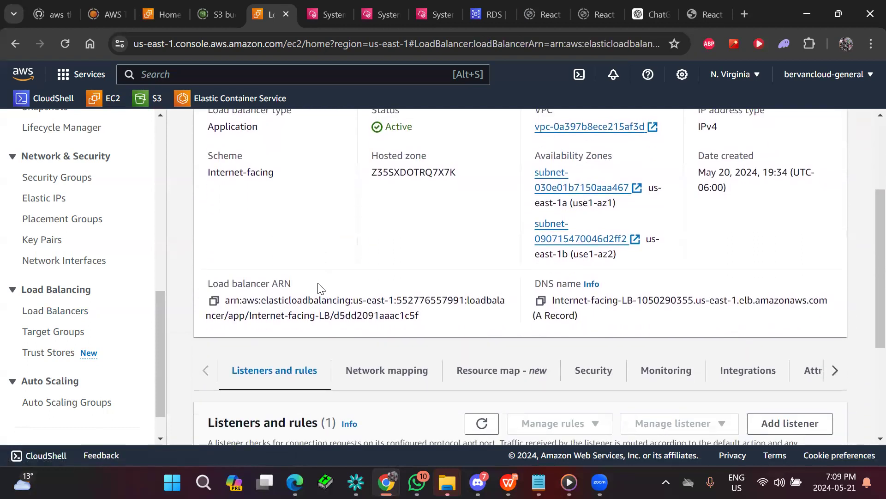
pyautogui.scroll(-2, 319, 287)
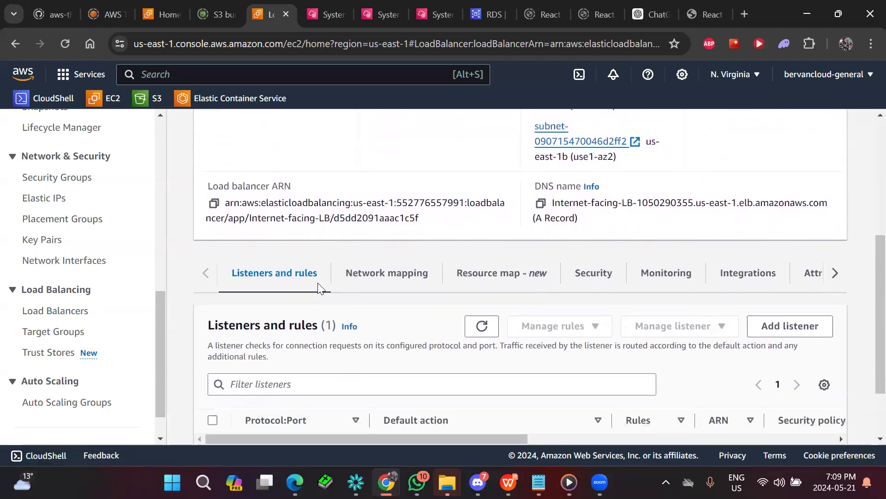
# Copy the Internet-facing-LB DNS name and load the web app from it in a fresh browser tab, closing the old app page
pyautogui.click(541, 203)
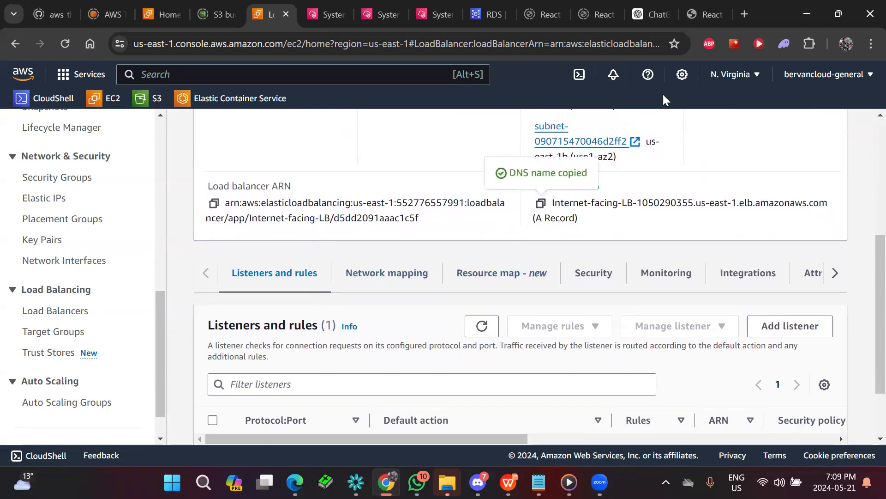
pyautogui.click(704, 15)
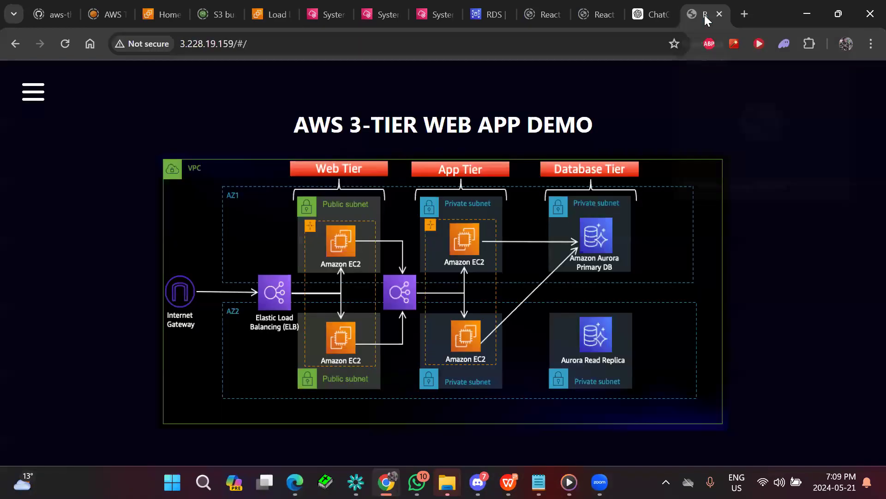
pyautogui.click(719, 15)
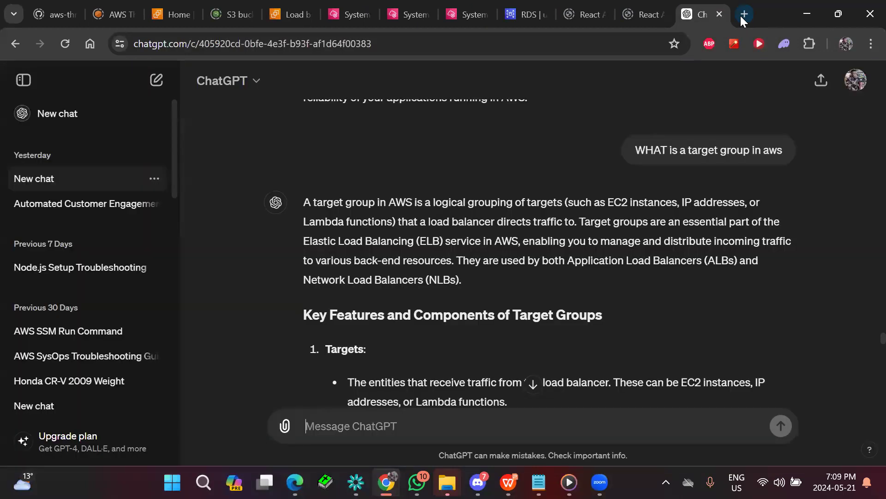
pyautogui.click(744, 15)
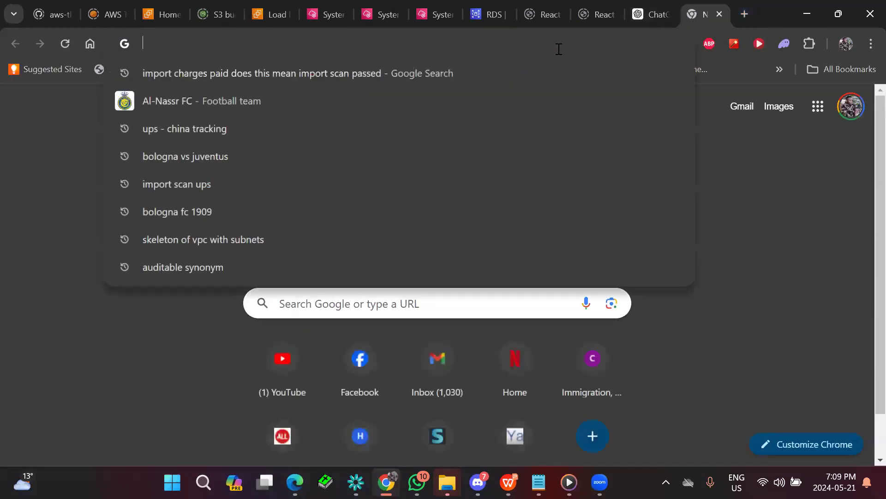
pyautogui.hotkey('ctrl', 'v')
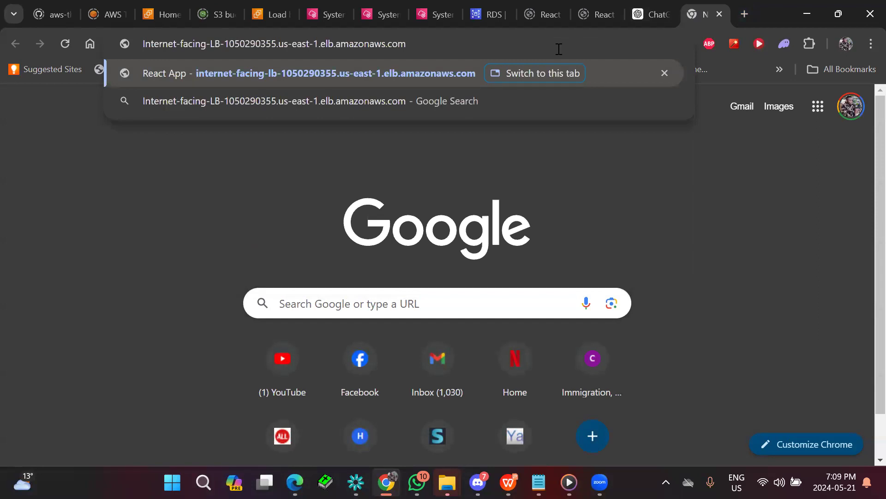
pyautogui.press('Return')
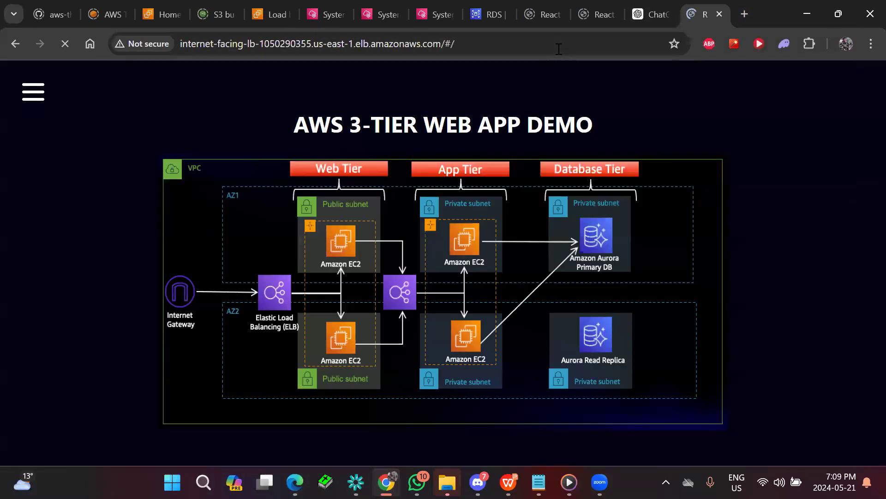
# On the app's DB Demo page, add a record with amount 650 and description candies, and collapse the navigation
pyautogui.click(25, 101)
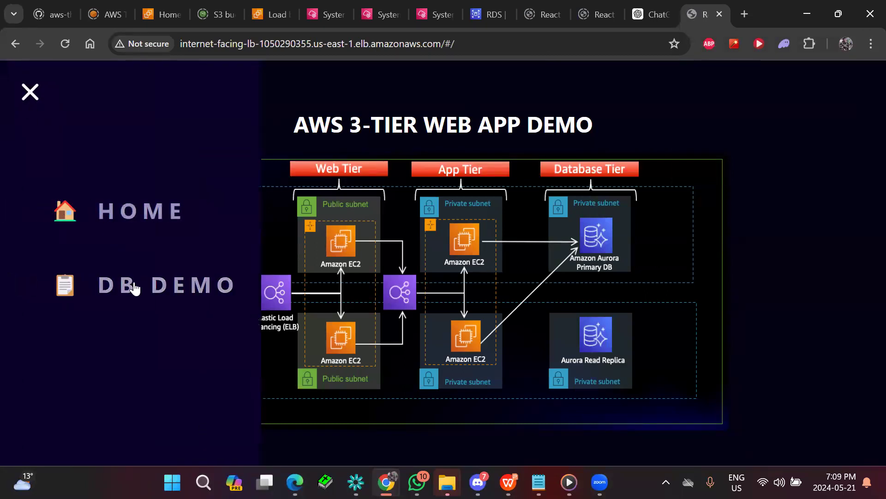
pyautogui.click(134, 287)
pyautogui.click(353, 174)
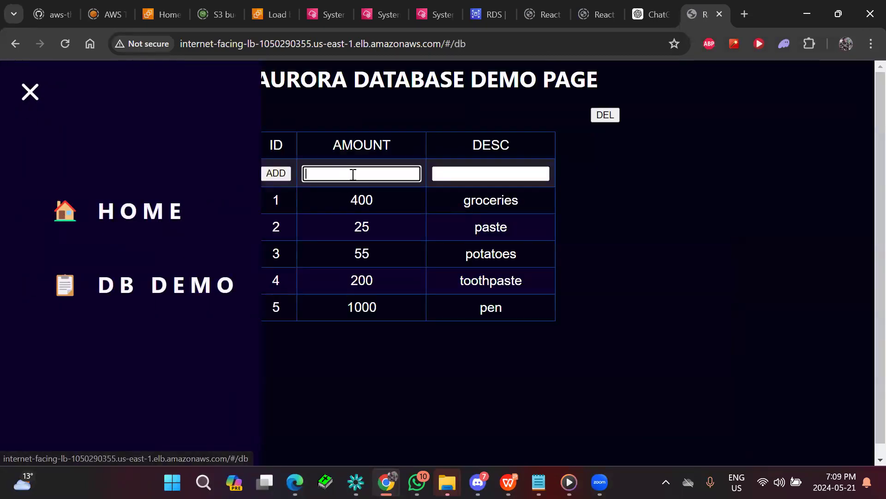
pyautogui.write('650')
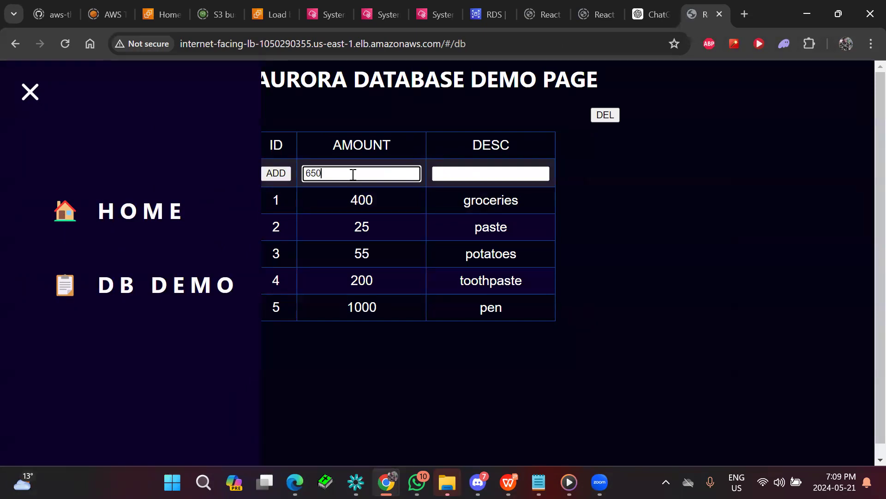
pyautogui.click(463, 175)
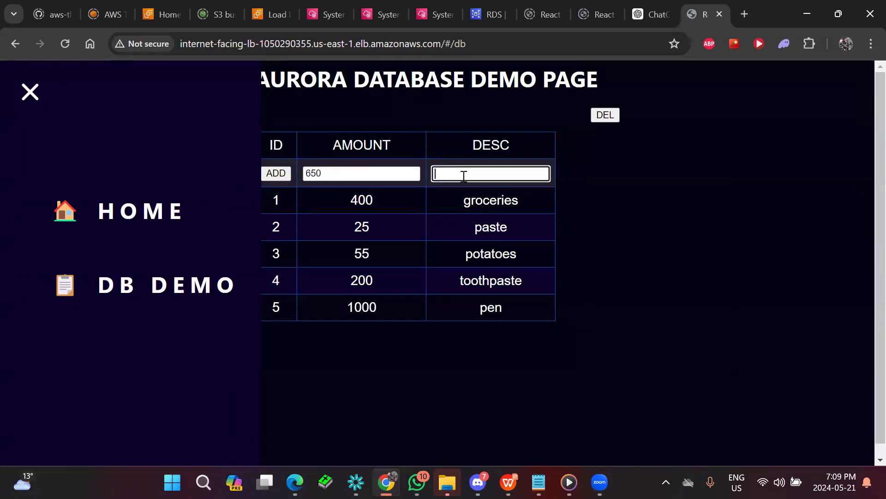
pyautogui.write('candies')
pyautogui.click(275, 173)
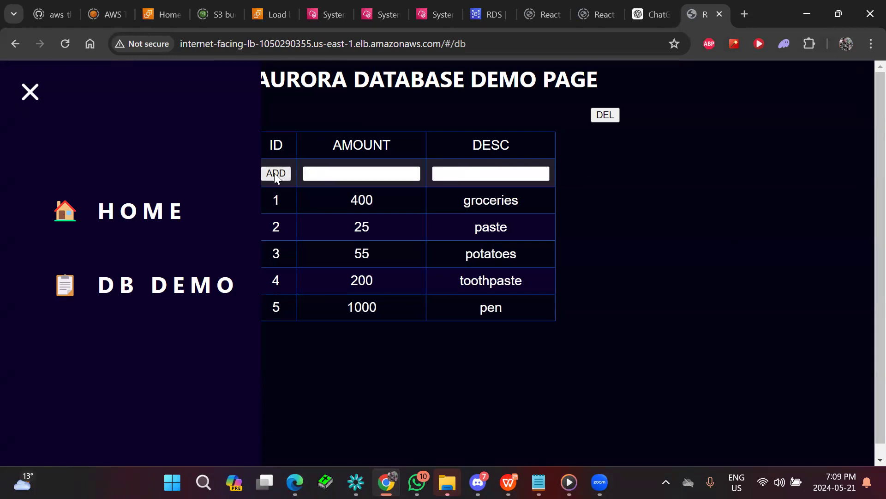
pyautogui.click(624, 353)
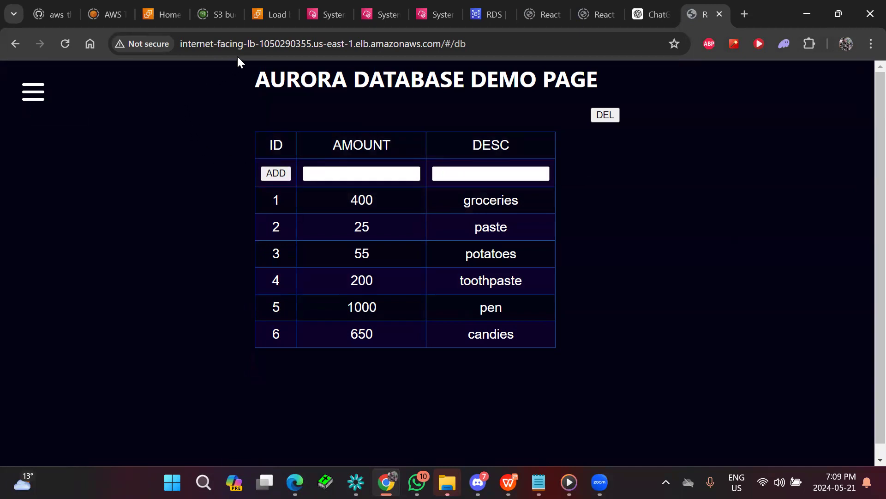
# Return to the AWS console, find RDS, and select the database-1 regional cluster in its databases list
pyautogui.click(254, 18)
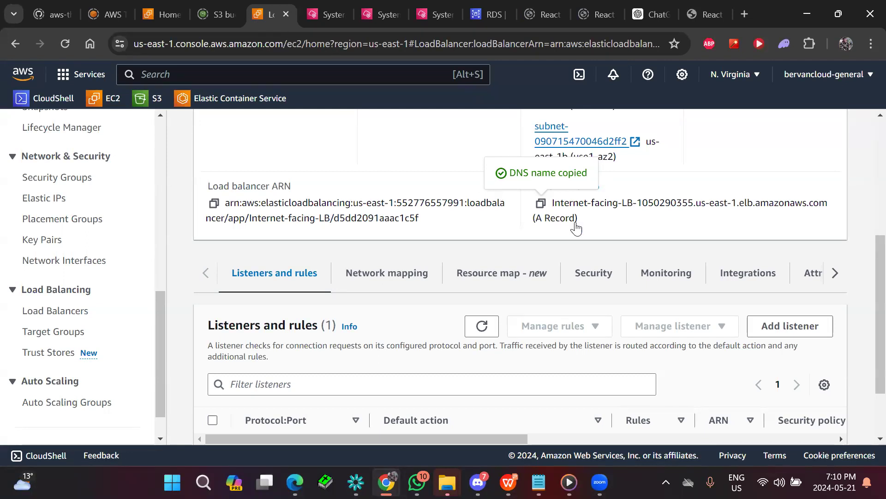
pyautogui.click(215, 75)
pyautogui.write('rds')
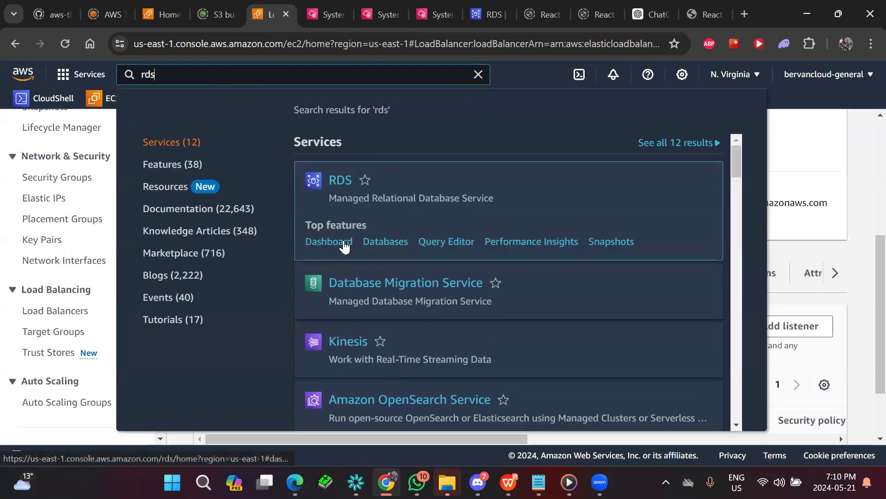
pyautogui.click(365, 244)
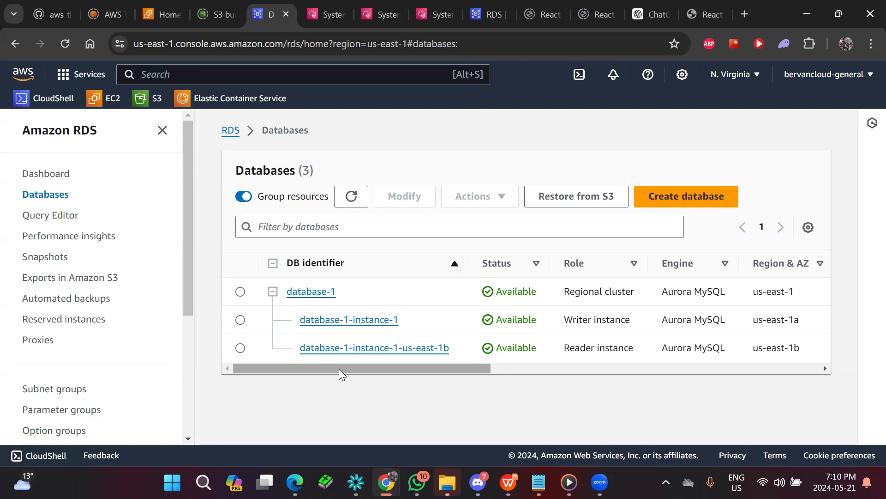
pyautogui.moveTo(339, 368)
pyautogui.mouseDown()
pyautogui.moveTo(370, 370)
pyautogui.moveTo(334, 376)
pyautogui.mouseUp()
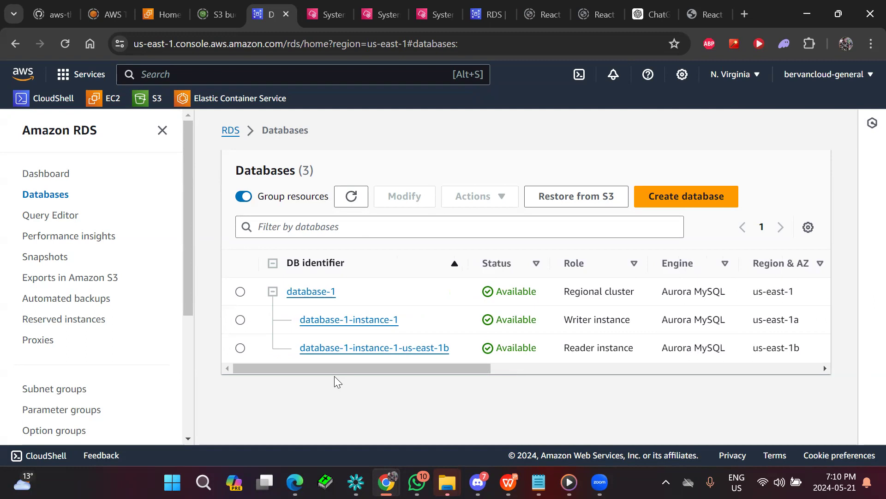
pyautogui.click(240, 295)
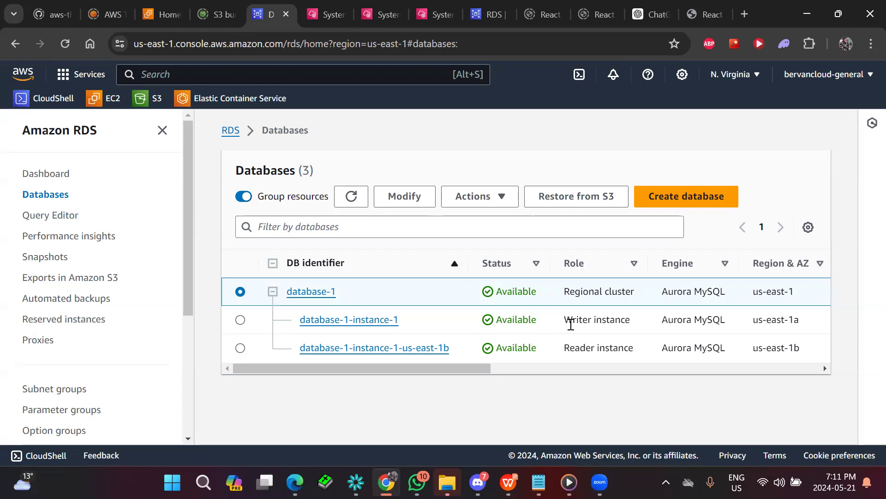
# Open the database-1-instance-1 writer instance and review its endpoint, networking and security details
pyautogui.click(364, 320)
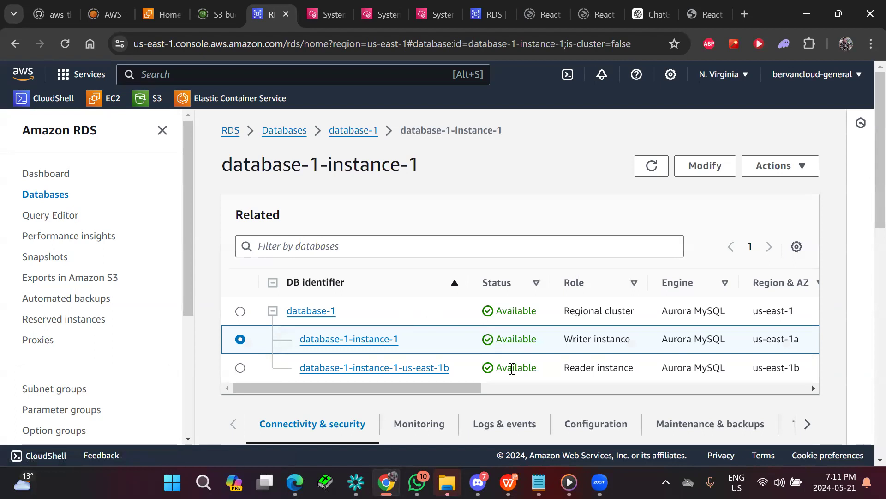
pyautogui.scroll(-3, 512, 373)
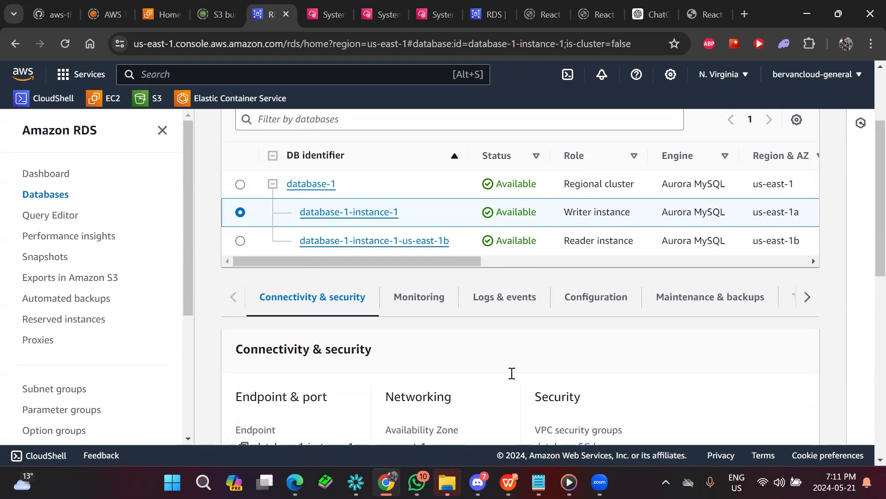
pyautogui.scroll(-5, 511, 373)
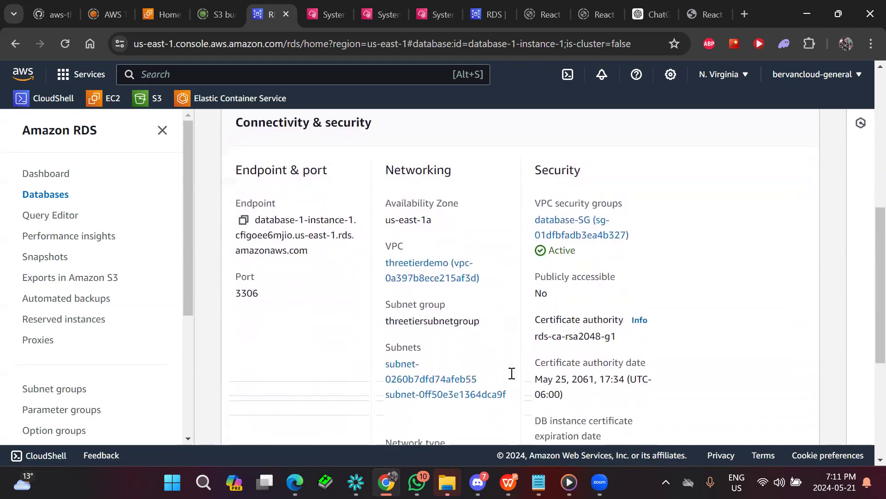
pyautogui.scroll(-1, 511, 373)
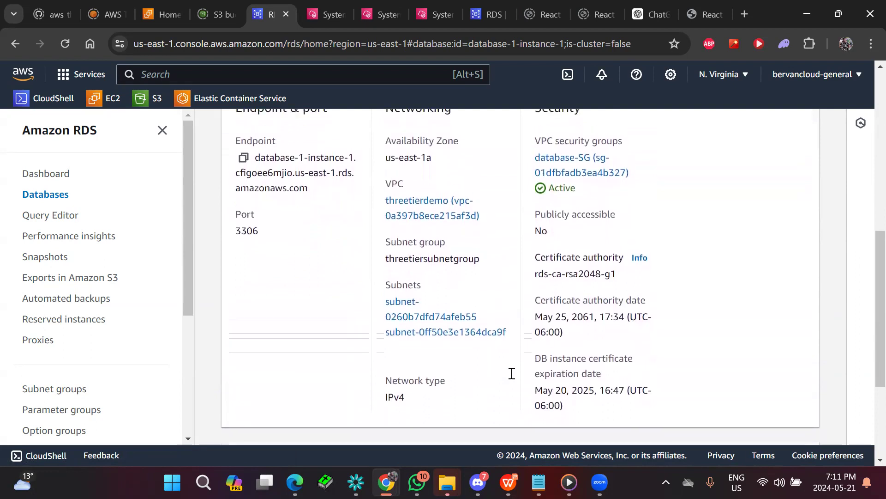
pyautogui.scroll(2, 512, 373)
pyautogui.scroll(1, 511, 373)
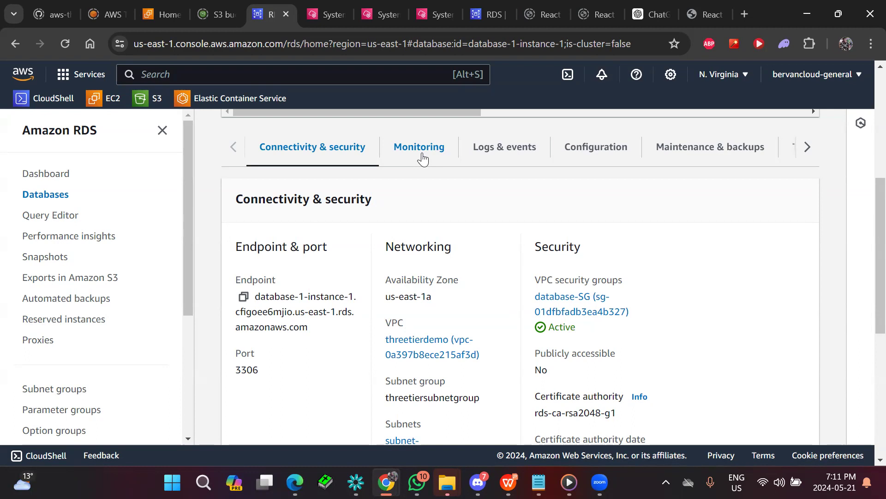
# Examine the CloudWatch monitoring metrics of database-1-instance-1, and return to the databases list
pyautogui.scroll(3, 423, 158)
pyautogui.scroll(-2, 422, 159)
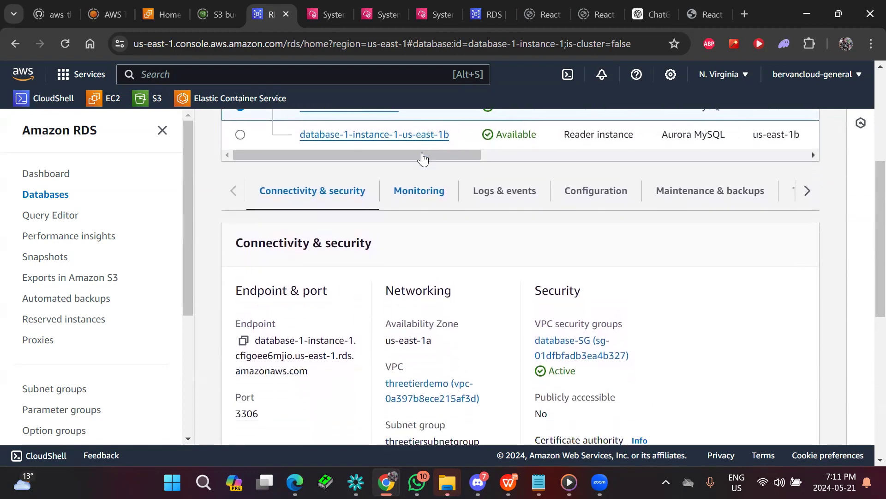
pyautogui.scroll(-1, 423, 159)
pyautogui.click(423, 160)
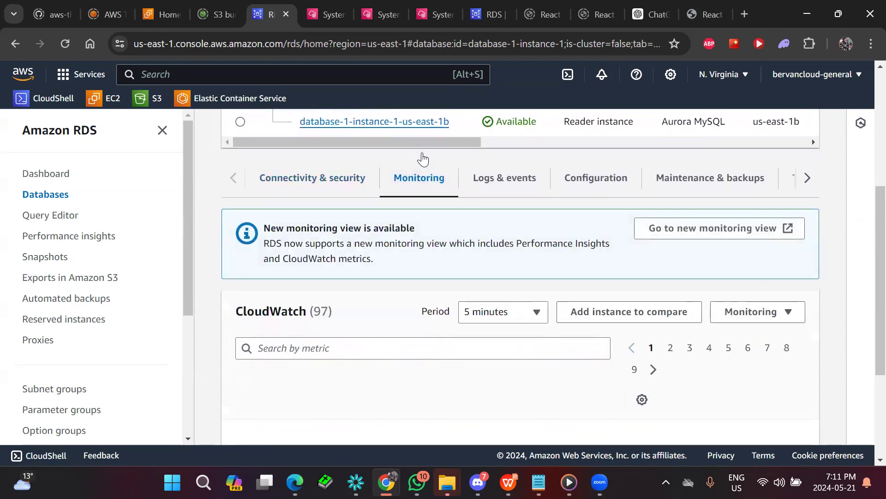
pyautogui.scroll(-1, 423, 159)
pyautogui.scroll(2, 422, 159)
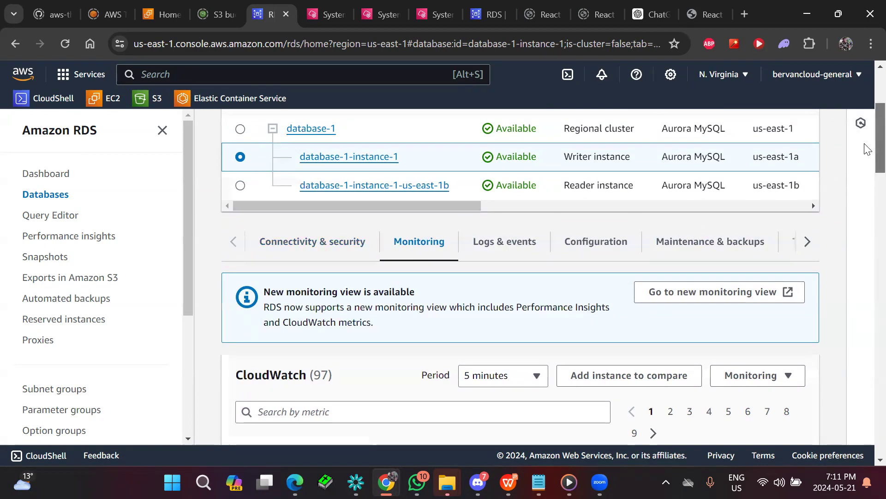
pyautogui.scroll(-4, 867, 148)
pyautogui.scroll(-2, 867, 189)
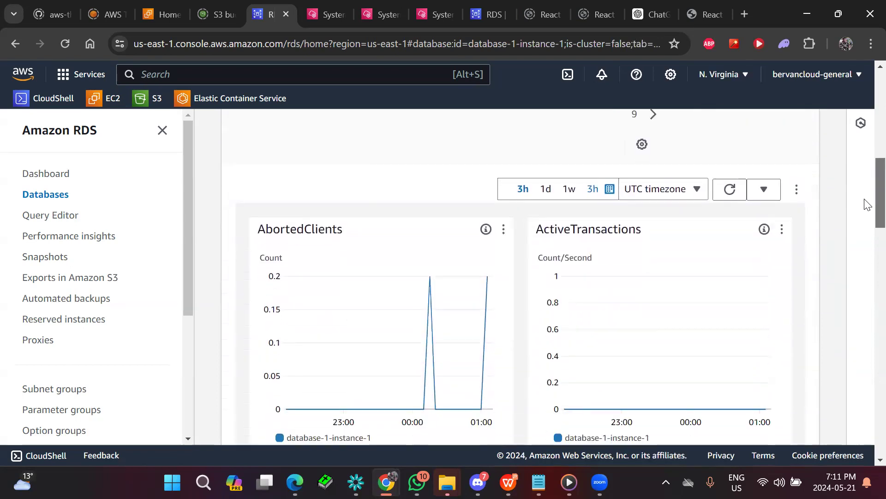
pyautogui.scroll(7, 867, 190)
pyautogui.scroll(3, 868, 121)
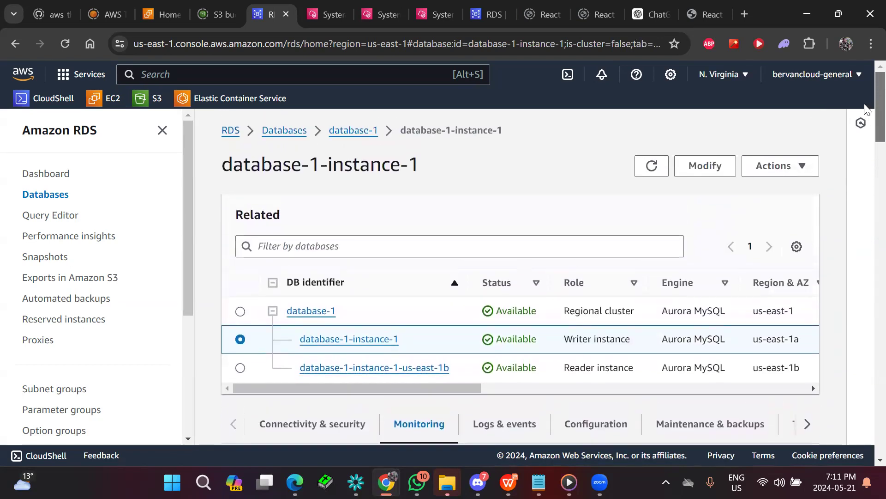
pyautogui.click(277, 134)
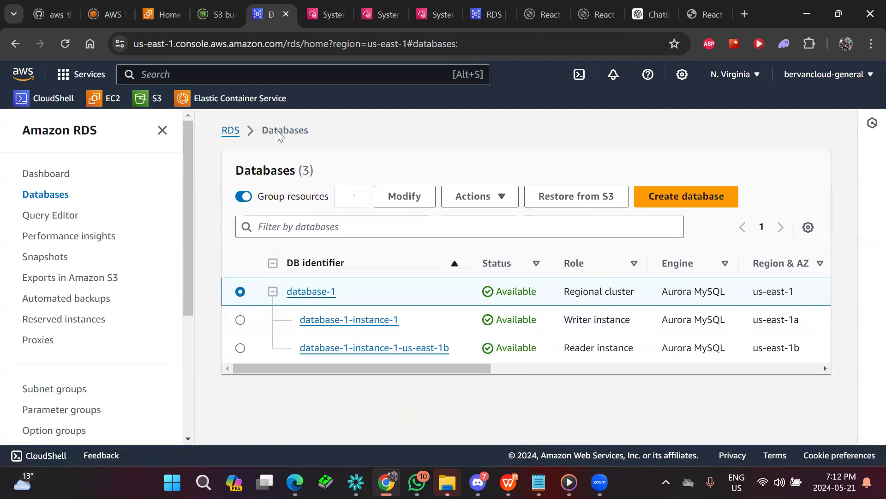